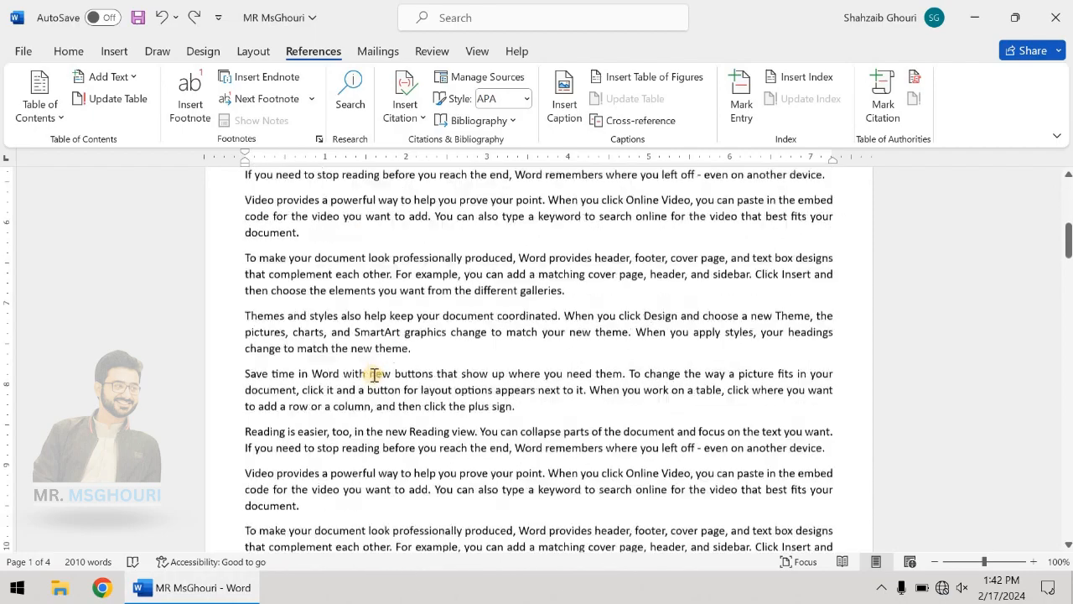
Apply the Heading 1 style to the "Microsoft Excel" title at the start of the second page
{"action": "scroll", "coordinate": [375, 367], "scroll_direction": "down", "scroll_amount": 20}
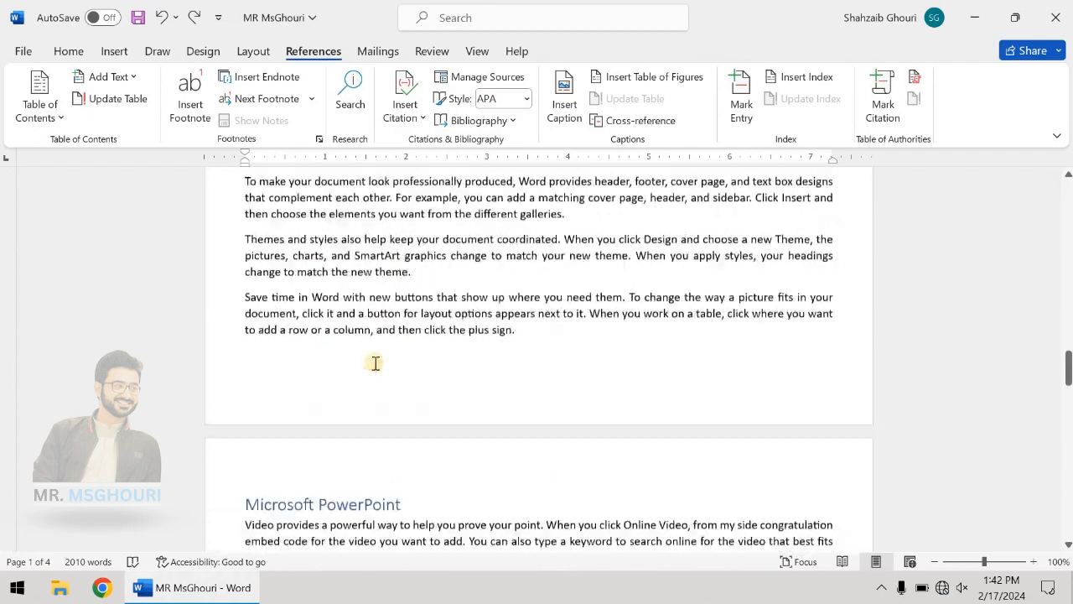
{"action": "scroll", "coordinate": [377, 348], "scroll_direction": "down", "scroll_amount": 4}
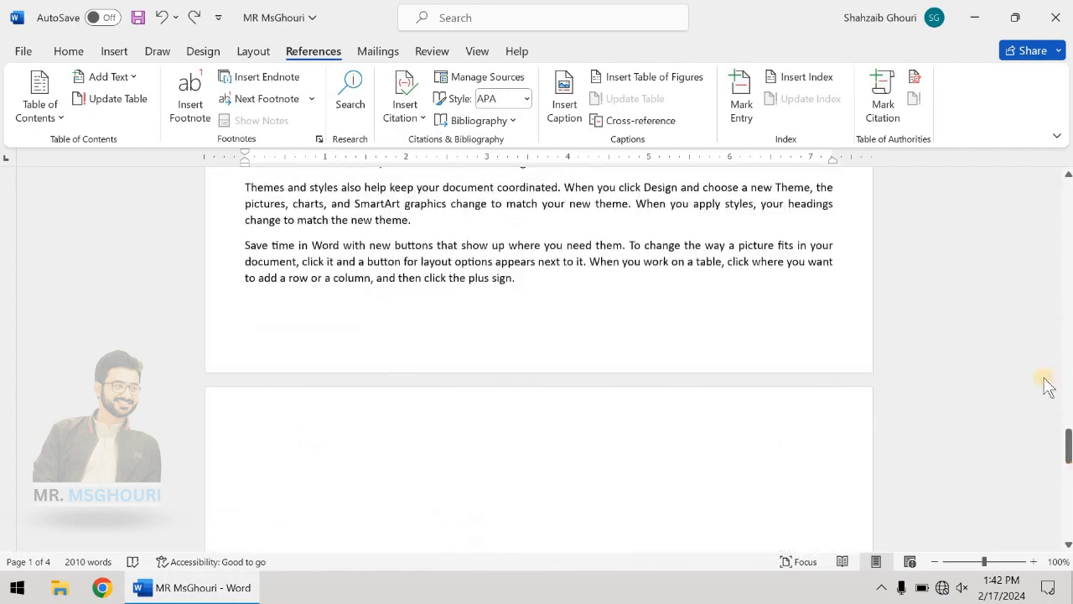
{"action": "left_click_drag", "start_coordinate": [1068, 446], "coordinate": [1067, 201]}
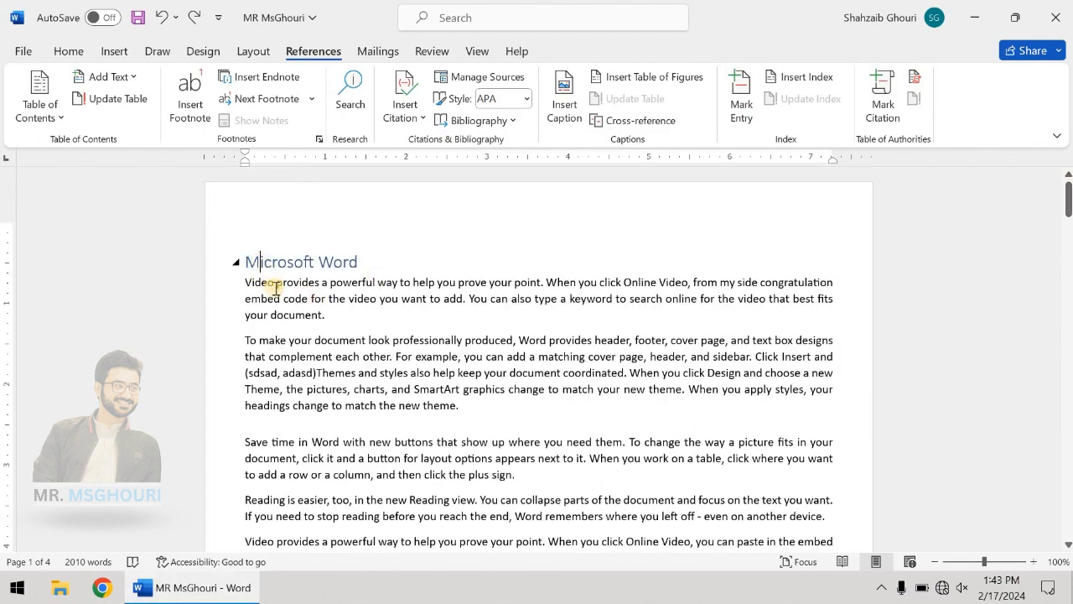
{"action": "scroll", "coordinate": [376, 508], "scroll_direction": "down", "scroll_amount": 15}
{"action": "scroll", "coordinate": [293, 307], "scroll_direction": "down", "scroll_amount": 6}
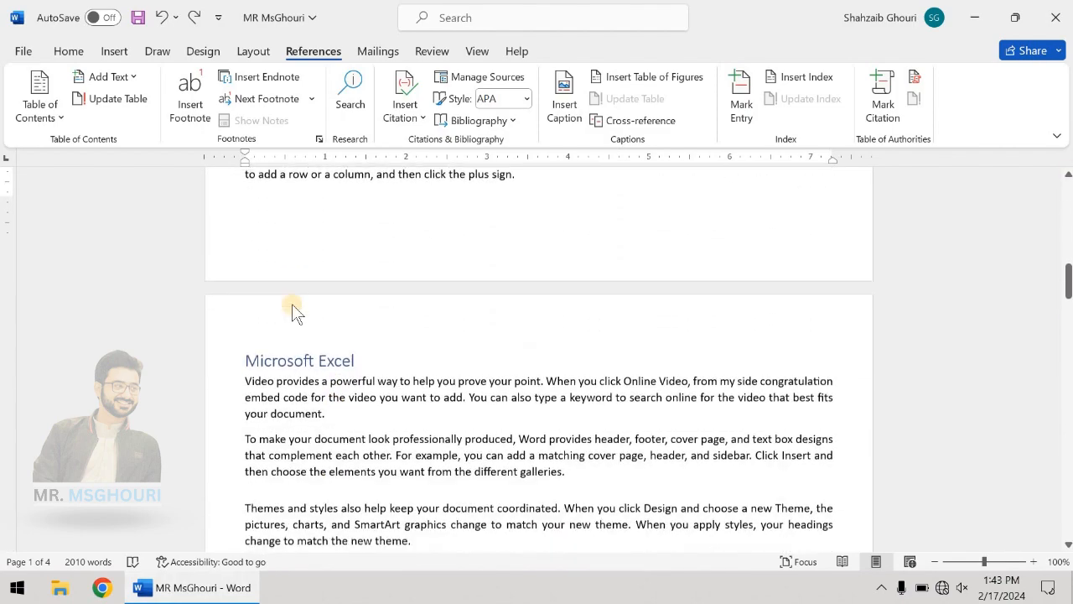
{"action": "left_click", "coordinate": [69, 52]}
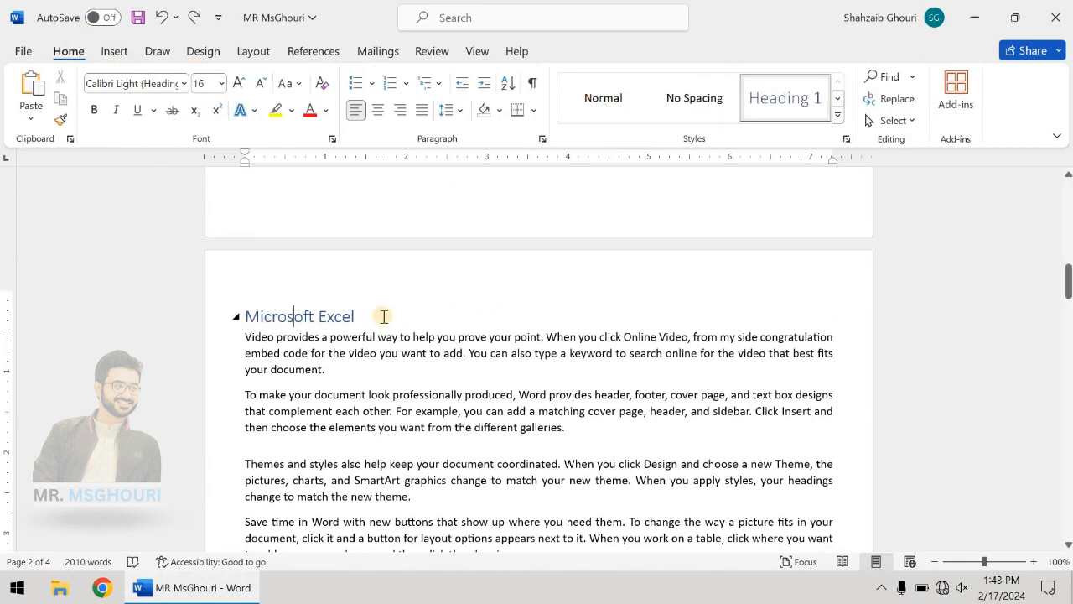
{"action": "triple_click", "coordinate": [265, 317]}
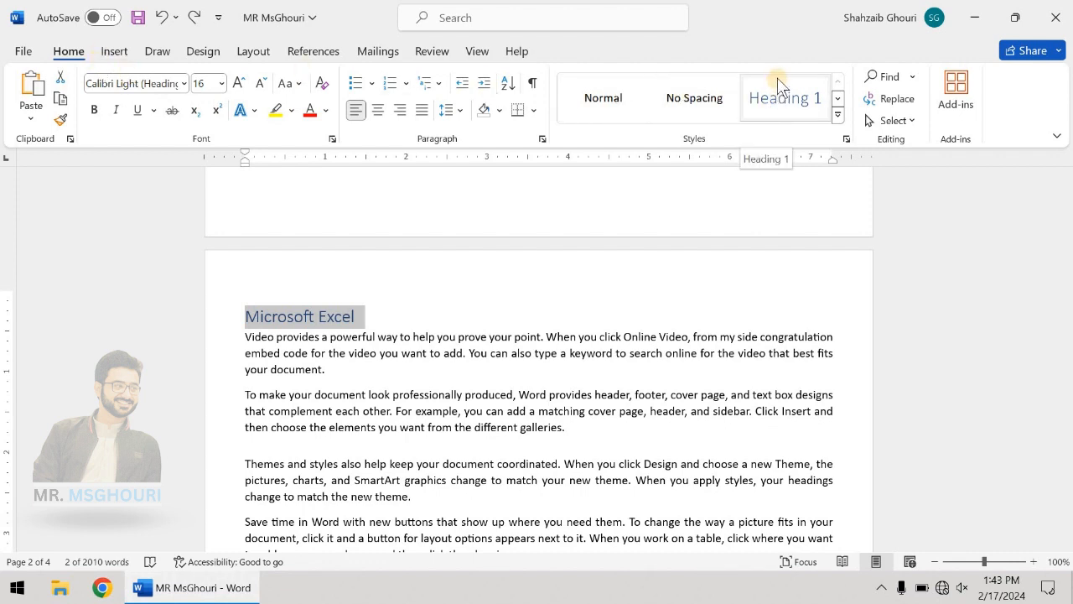
{"action": "left_click", "coordinate": [776, 77]}
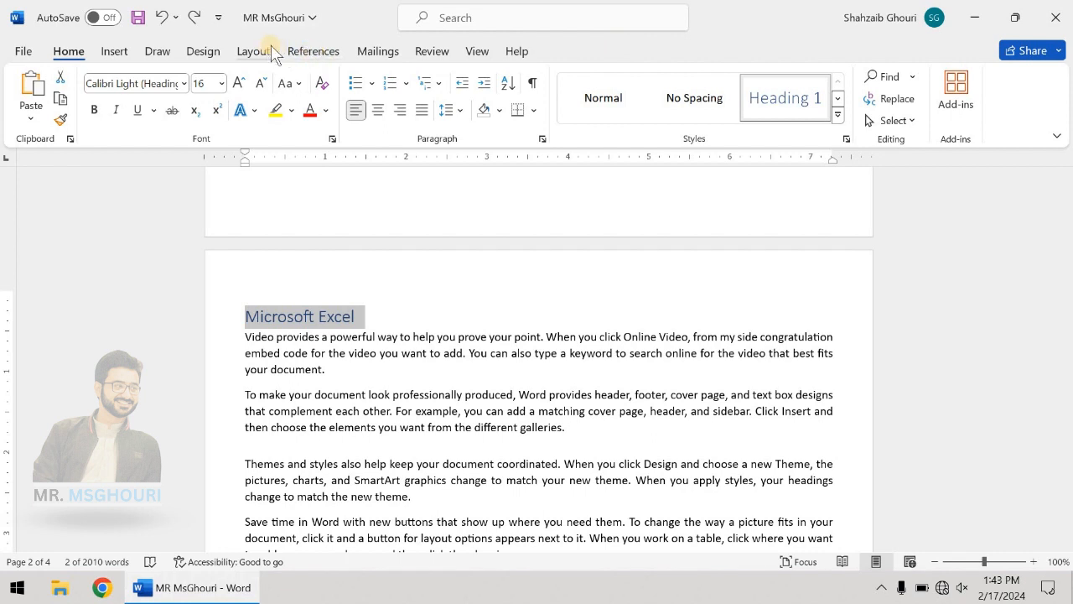
Add a "Home Tab" line above the "To make your document look professionally produced" paragraph in the opening Microsoft Word section
{"action": "left_click", "coordinate": [304, 50]}
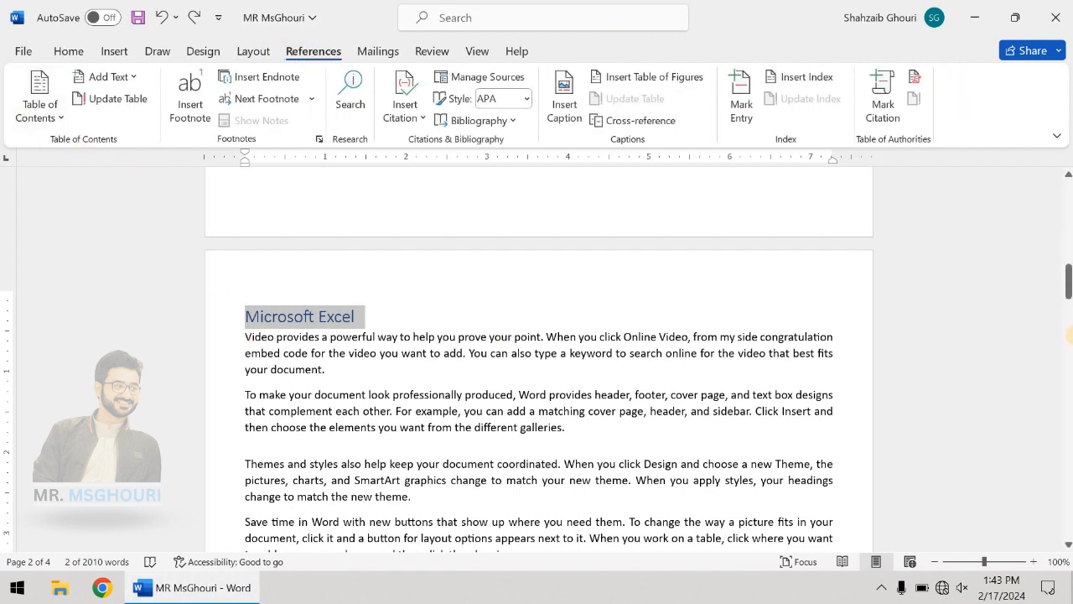
{"action": "left_click", "coordinate": [325, 326]}
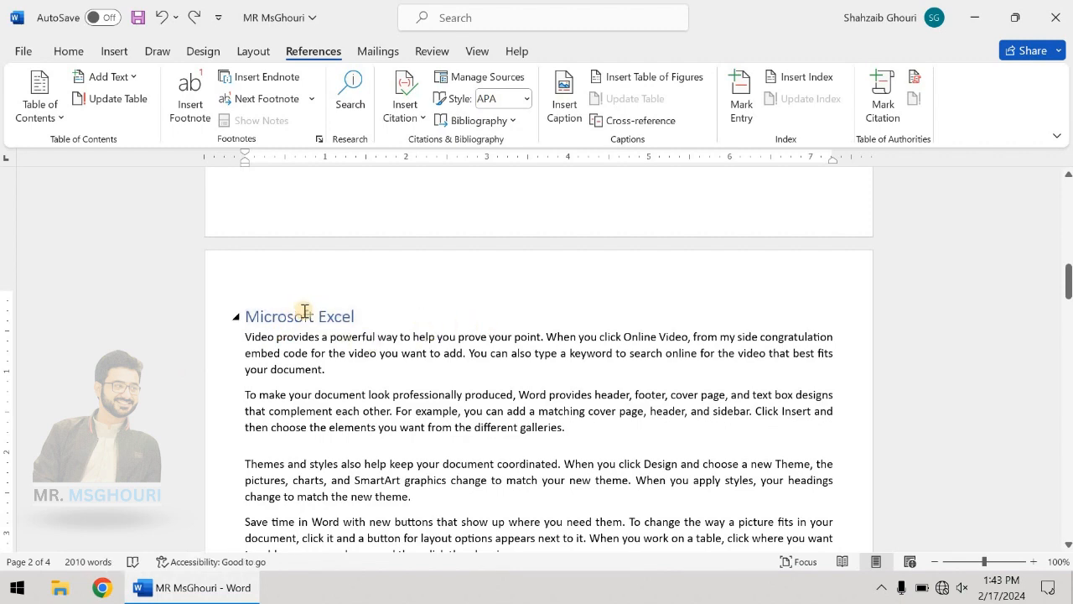
{"action": "left_click_drag", "start_coordinate": [1069, 294], "coordinate": [1069, 189]}
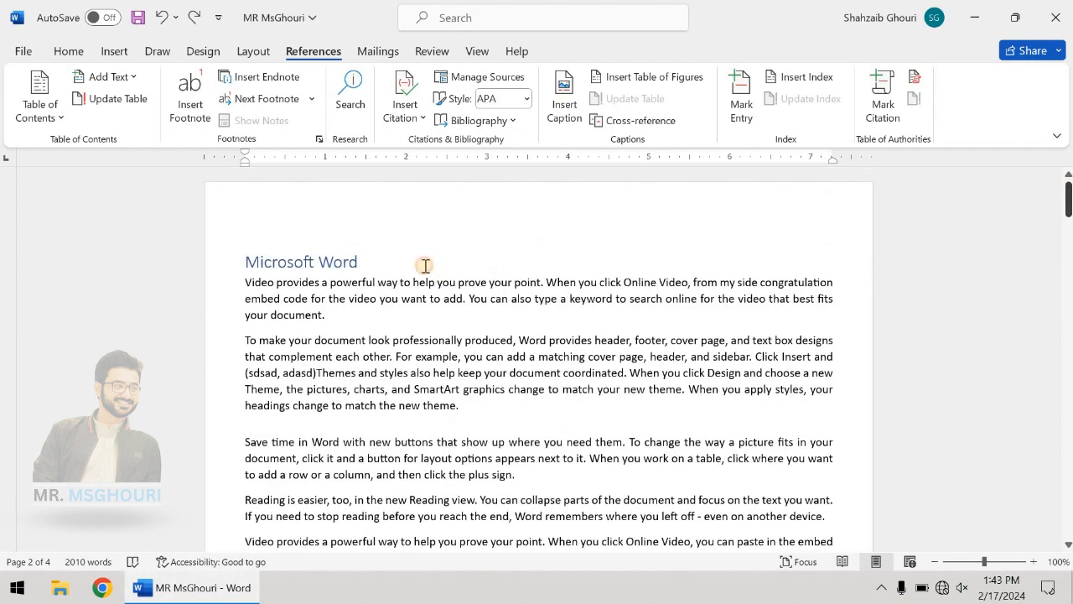
{"action": "left_click", "coordinate": [206, 262]}
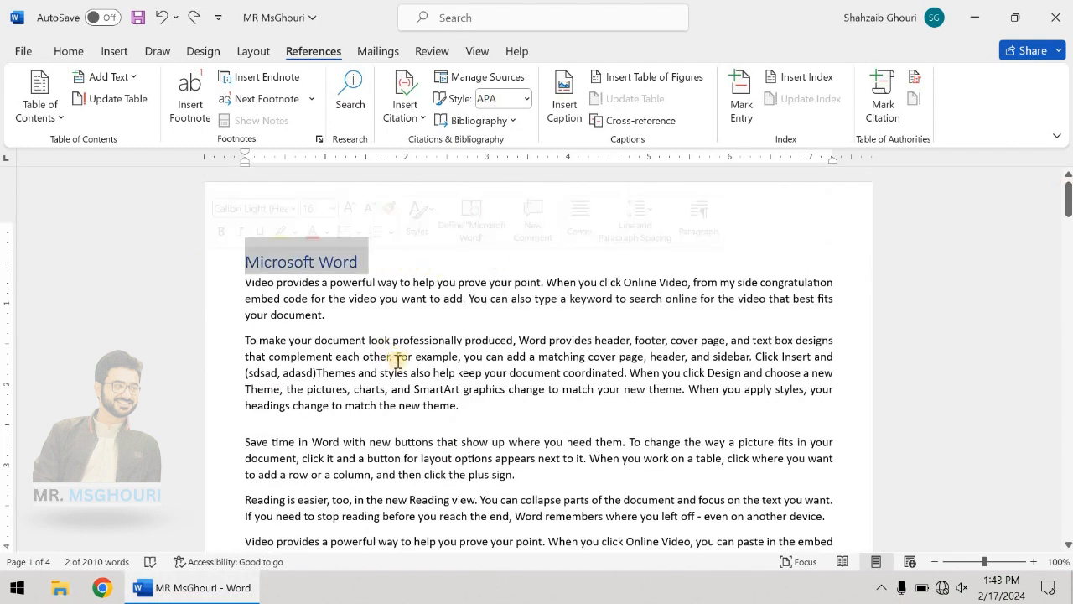
{"action": "left_click", "coordinate": [245, 340]}
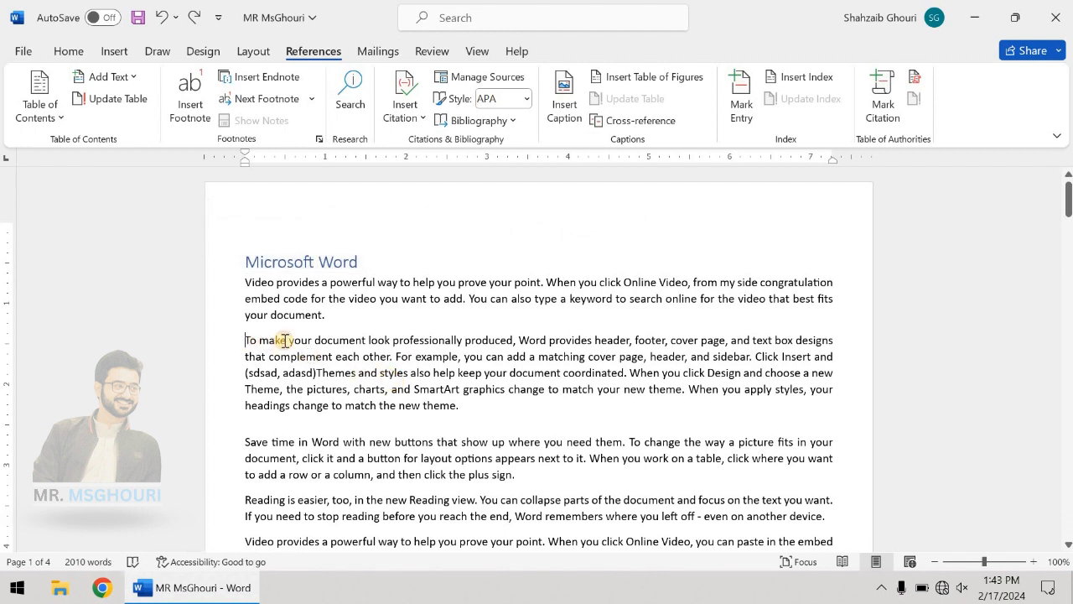
{"action": "key", "text": "Return"}
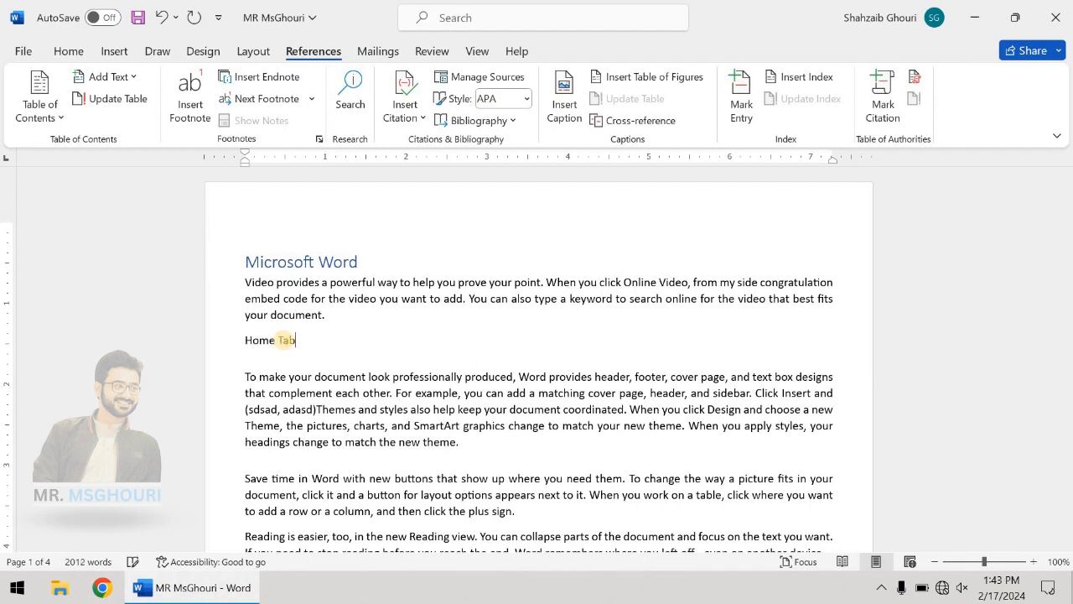
Apply the Heading 2 style to the "Home Tab" line in the Microsoft Word section
{"action": "left_click", "coordinate": [199, 343]}
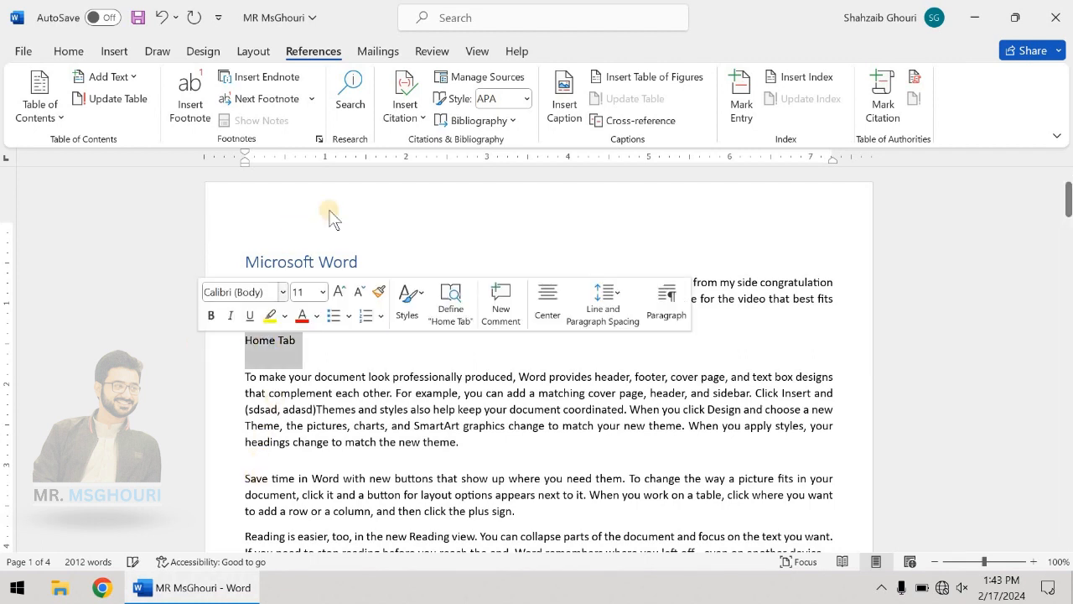
{"action": "left_click", "coordinate": [69, 51]}
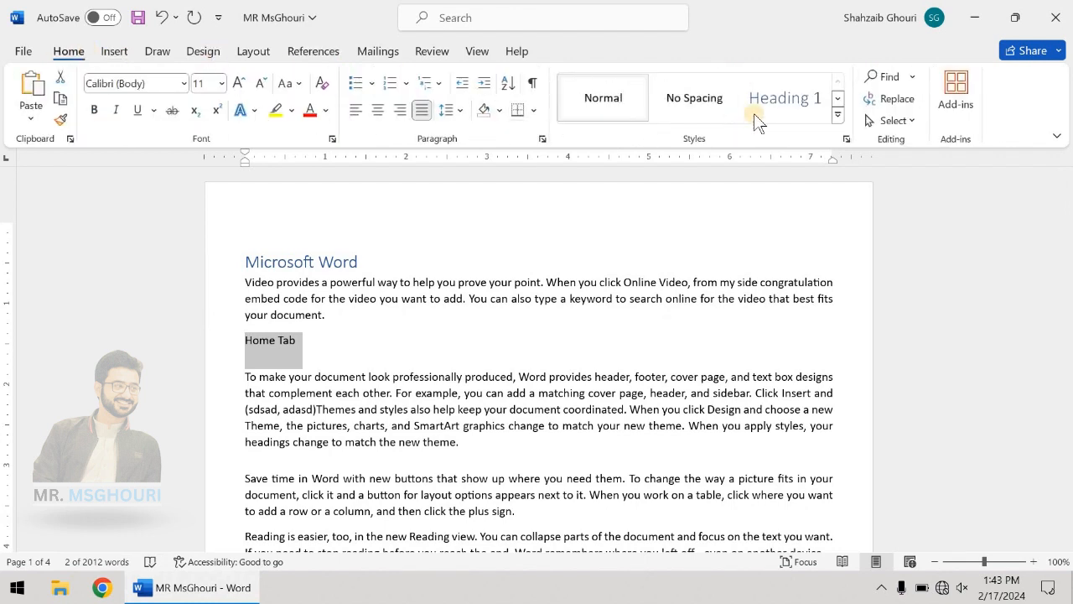
{"action": "left_click", "coordinate": [840, 113]}
{"action": "left_click", "coordinate": [872, 101]}
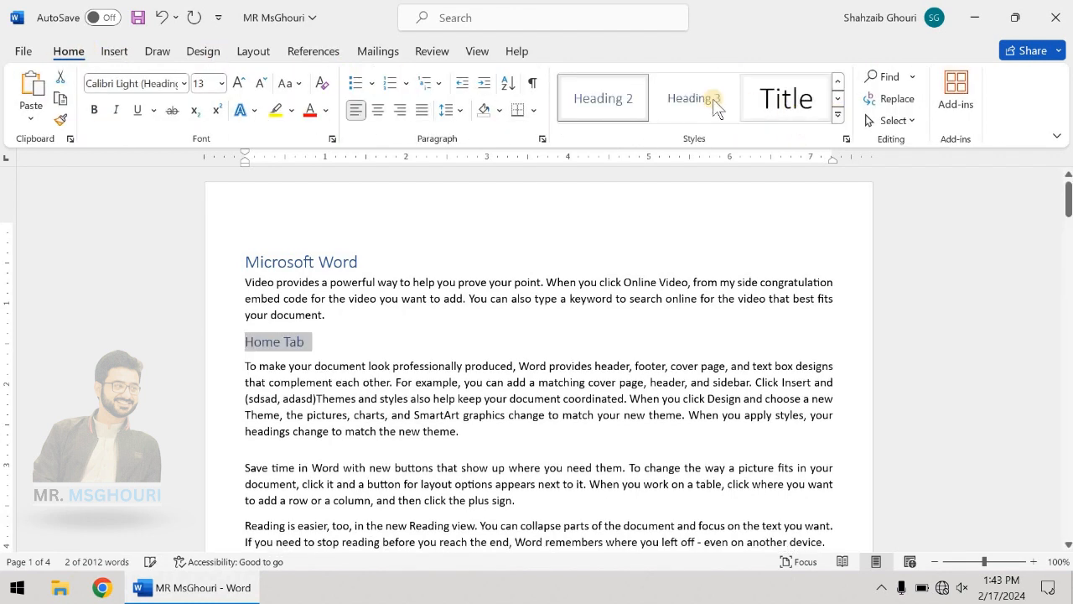
{"action": "left_click", "coordinate": [352, 355]}
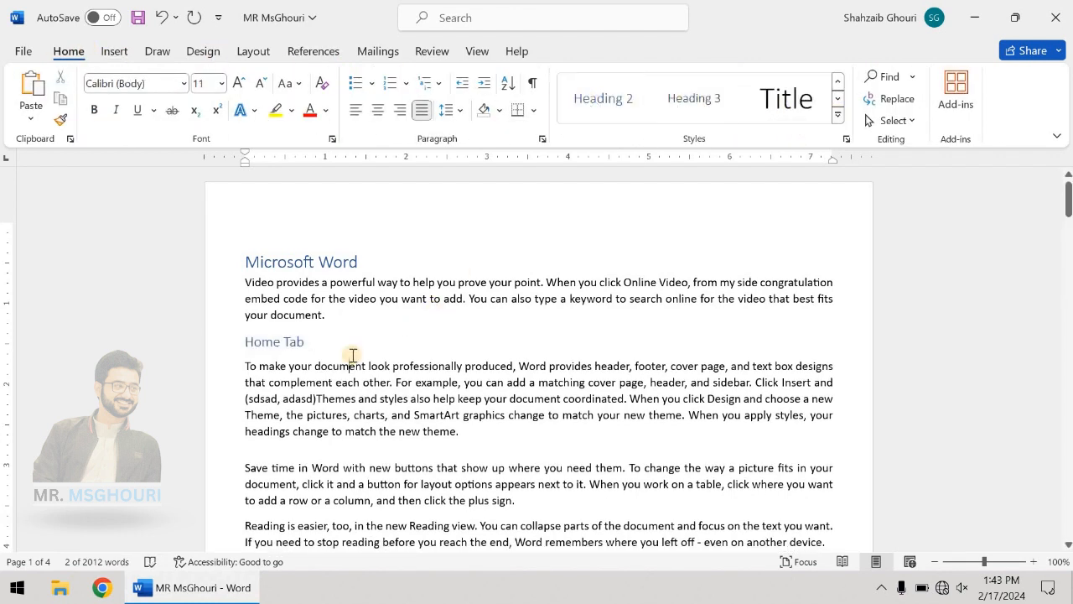
Add an empty line above the "Microsoft Word" heading at the very start of the document
{"action": "scroll", "coordinate": [352, 352], "scroll_direction": "down", "scroll_amount": 10}
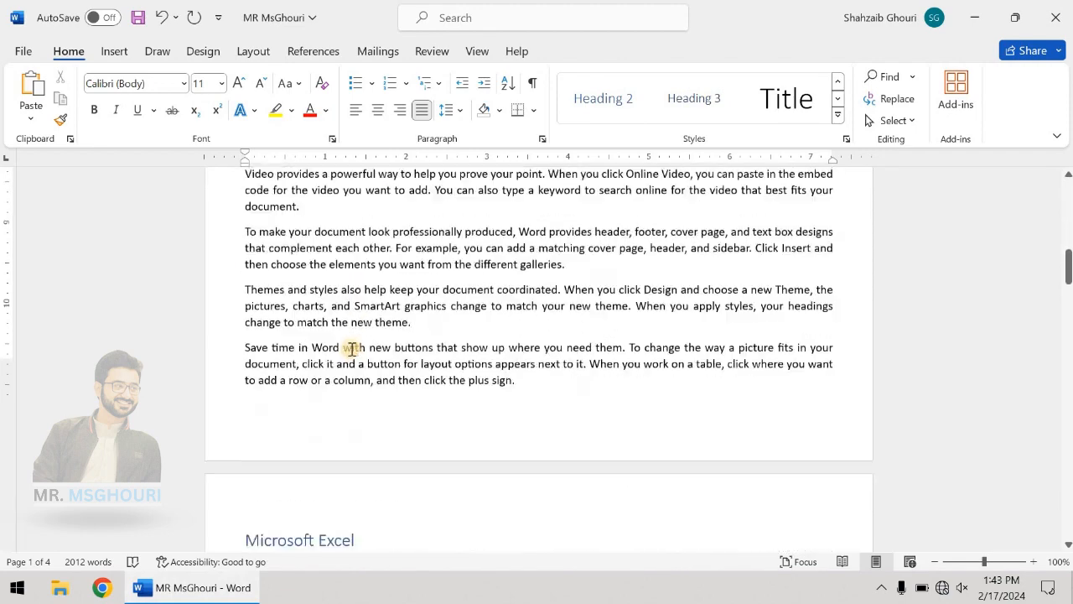
{"action": "scroll", "coordinate": [352, 348], "scroll_direction": "down", "scroll_amount": 3}
{"action": "left_click", "coordinate": [355, 316]}
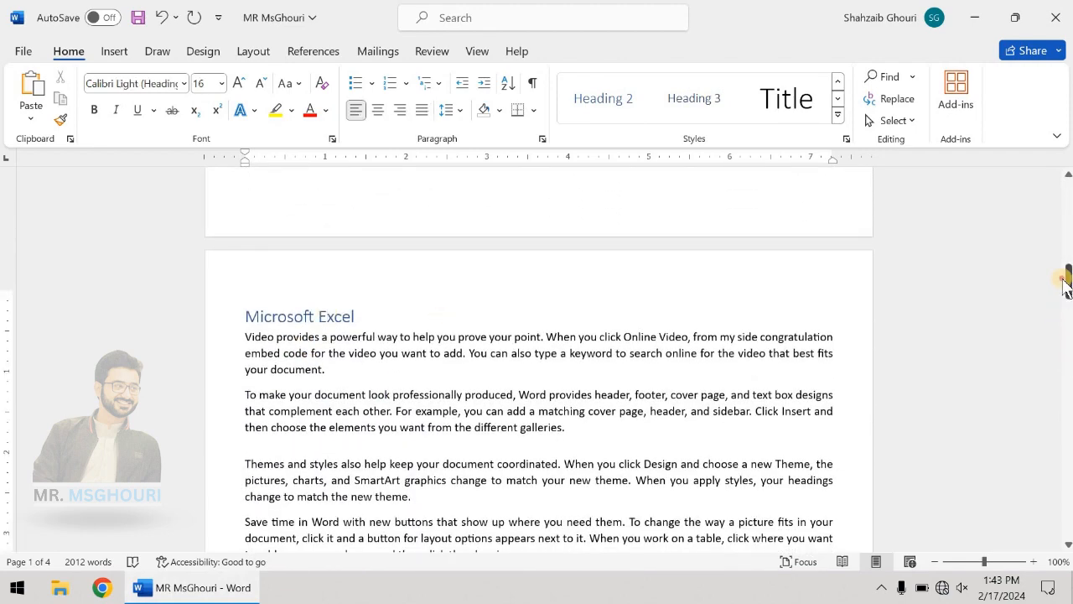
{"action": "left_click_drag", "start_coordinate": [1065, 285], "coordinate": [1065, 197]}
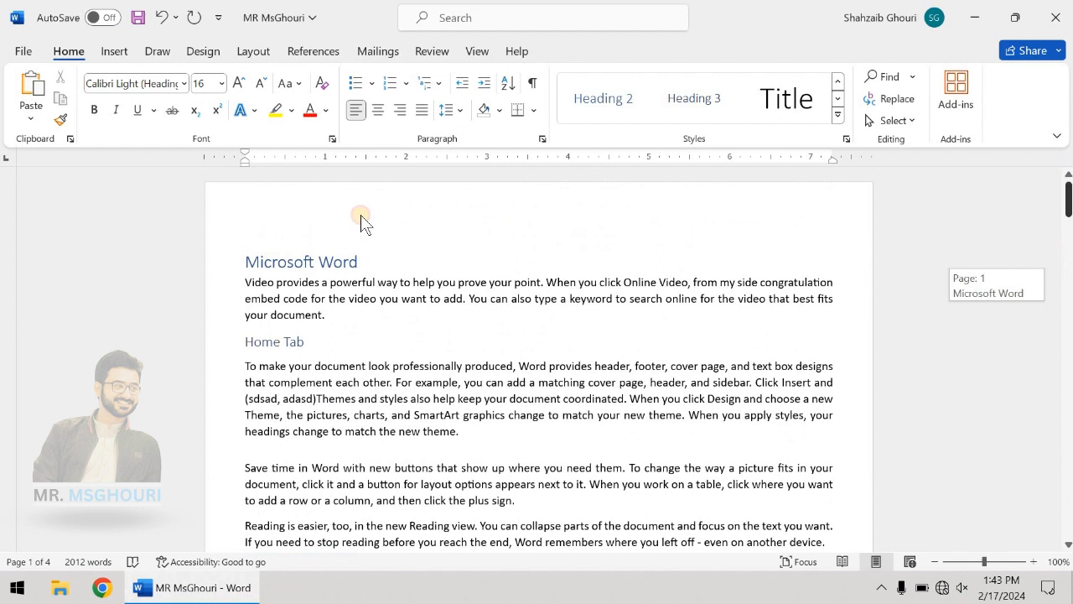
{"action": "left_click", "coordinate": [247, 264]}
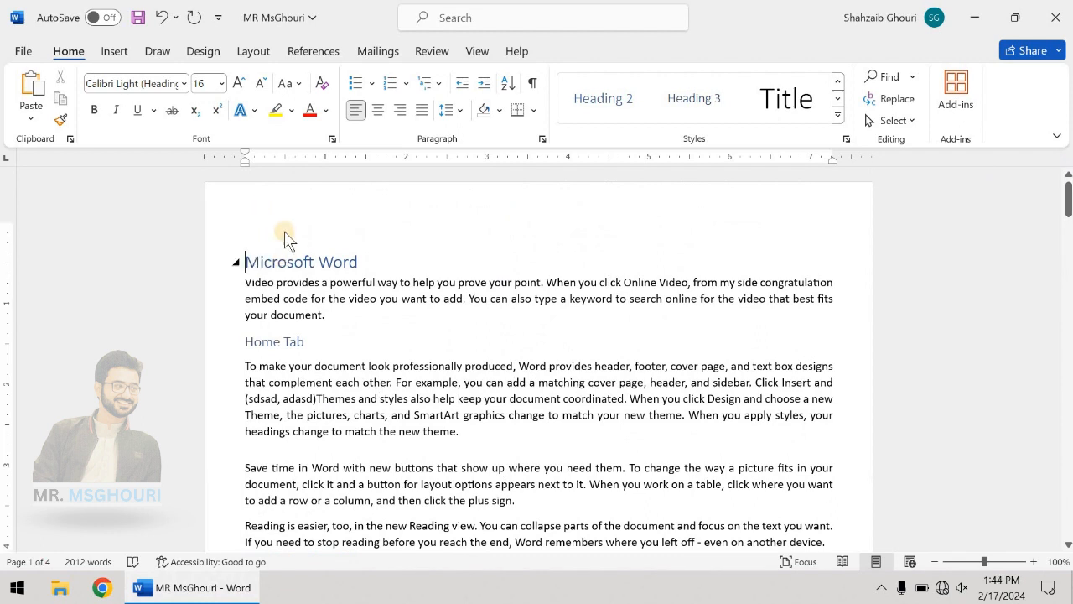
{"action": "key", "text": "Return"}
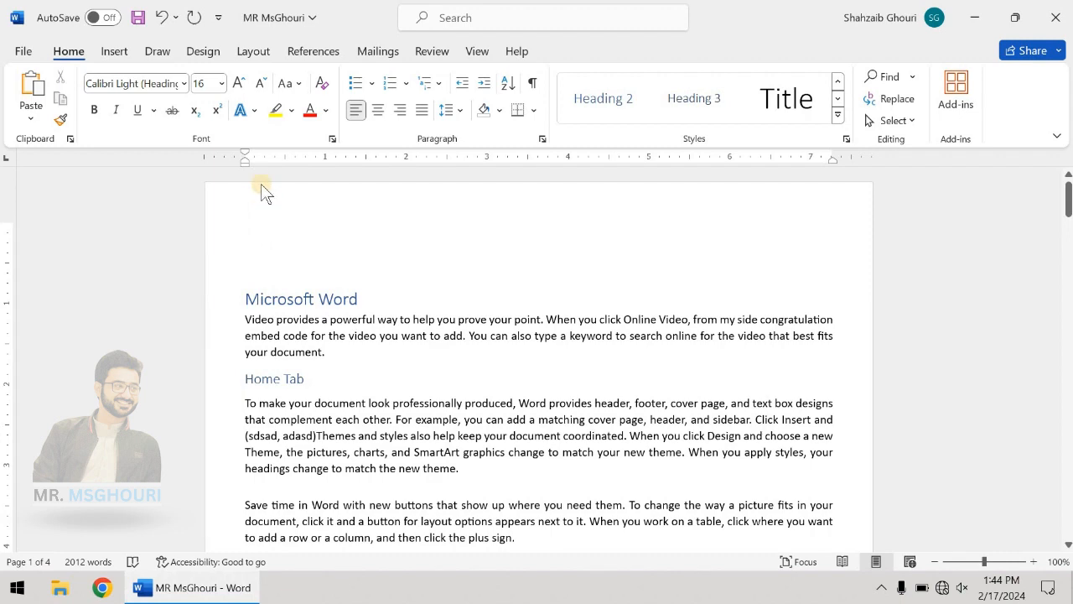
Insert the built-in Automatic Table 1 table of contents above the "Microsoft Word" heading
{"action": "left_click", "coordinate": [309, 50]}
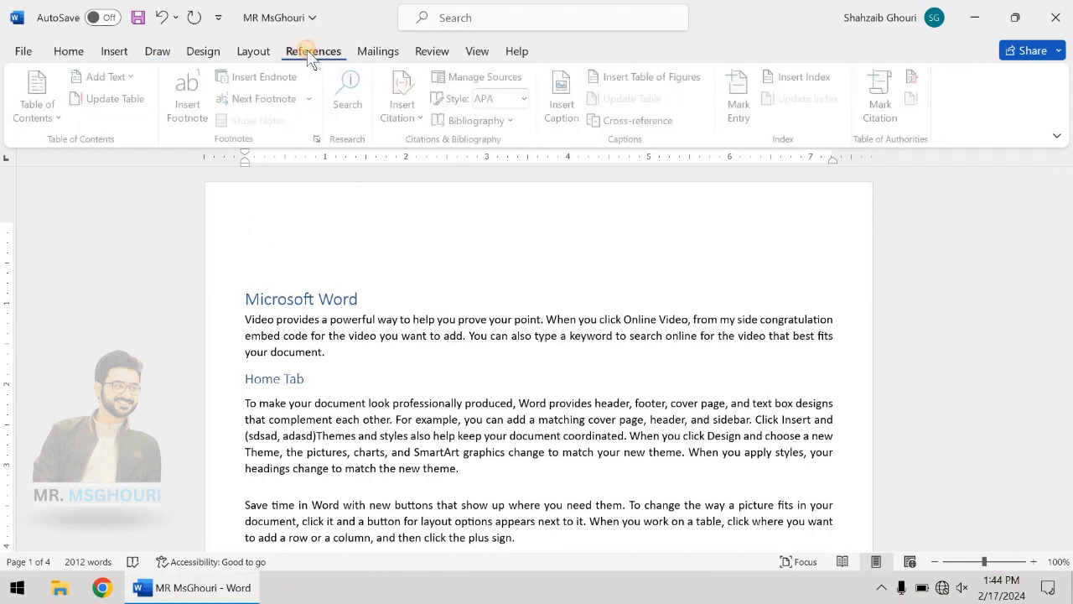
{"action": "left_click", "coordinate": [65, 109]}
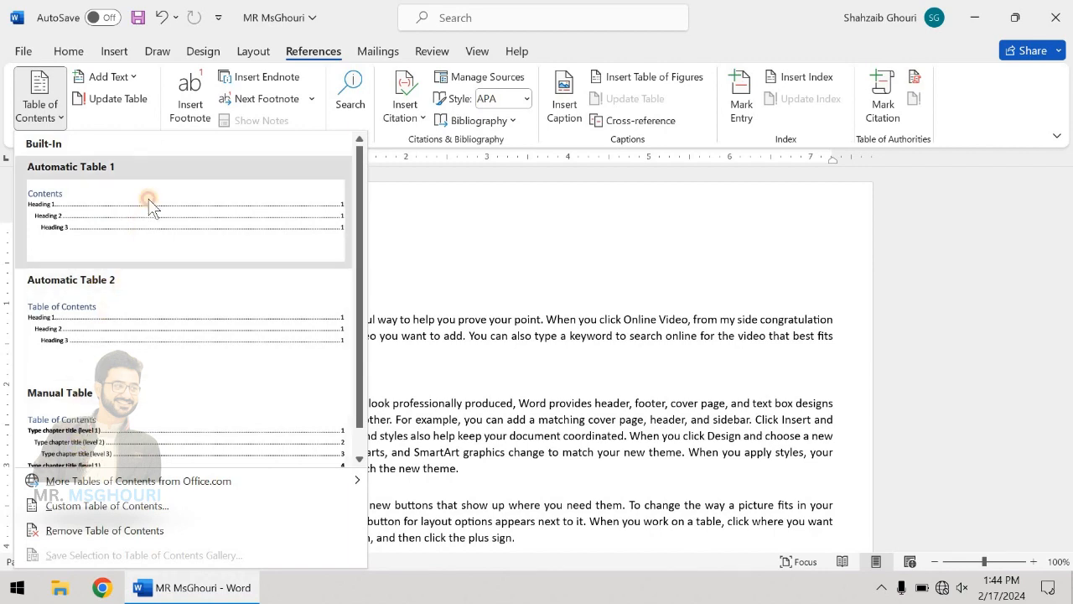
{"action": "left_click", "coordinate": [150, 206]}
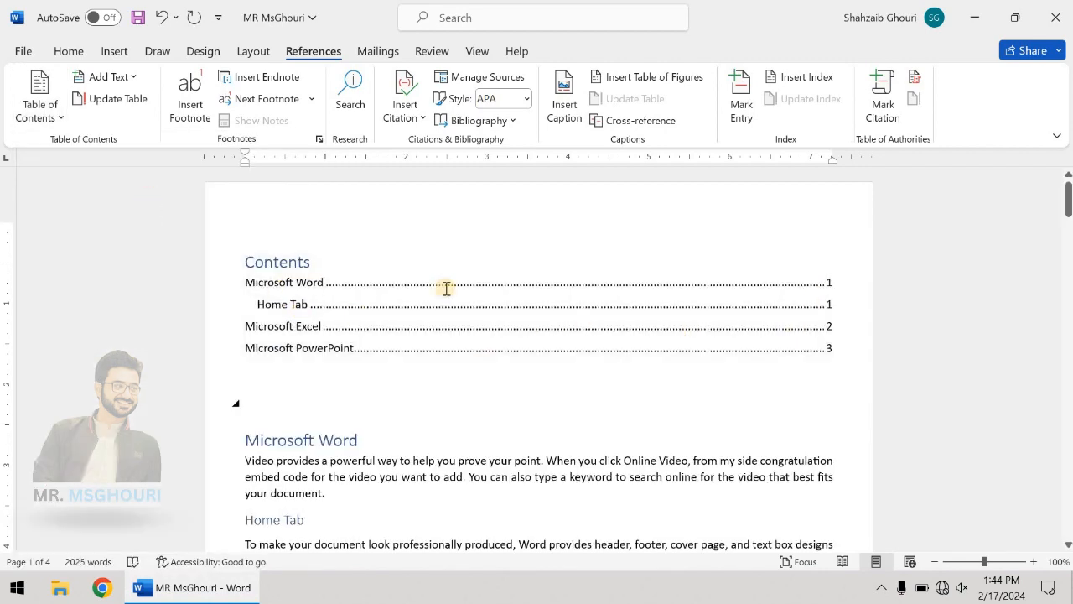
Examine the "Microsoft Excel" and "Home Tab" entries in the table of contents, including the subheading's indentation
{"action": "left_click", "coordinate": [282, 326]}
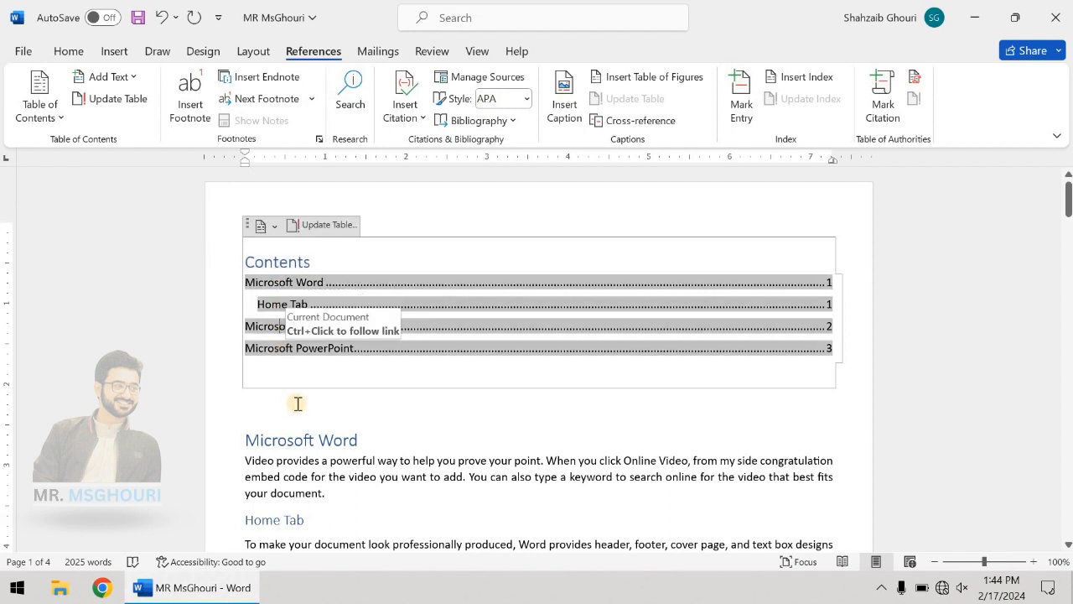
{"action": "left_click", "coordinate": [298, 301]}
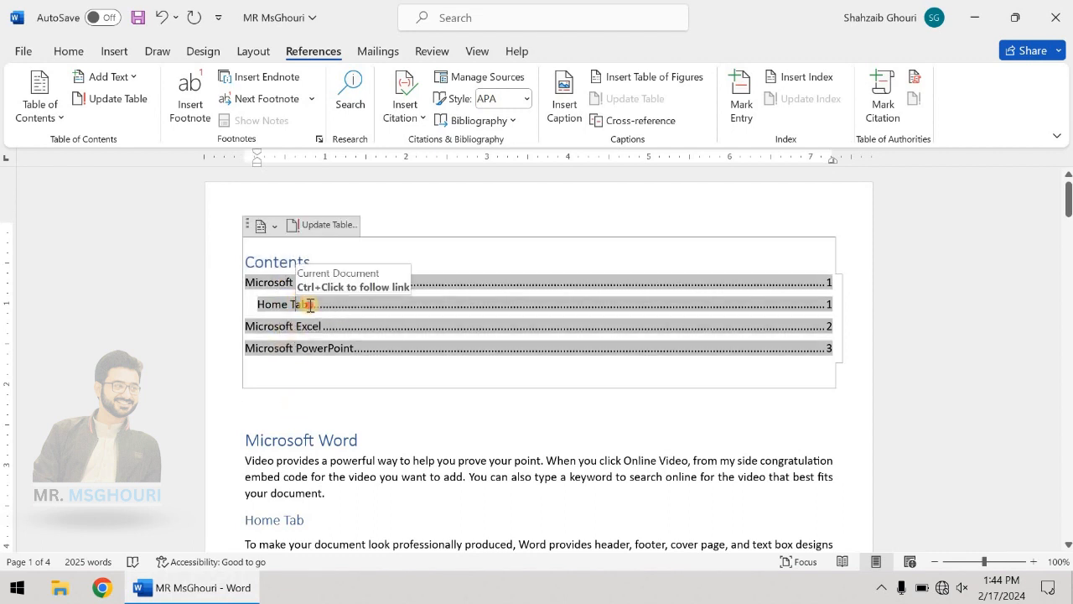
{"action": "left_click_drag", "start_coordinate": [309, 305], "coordinate": [256, 303]}
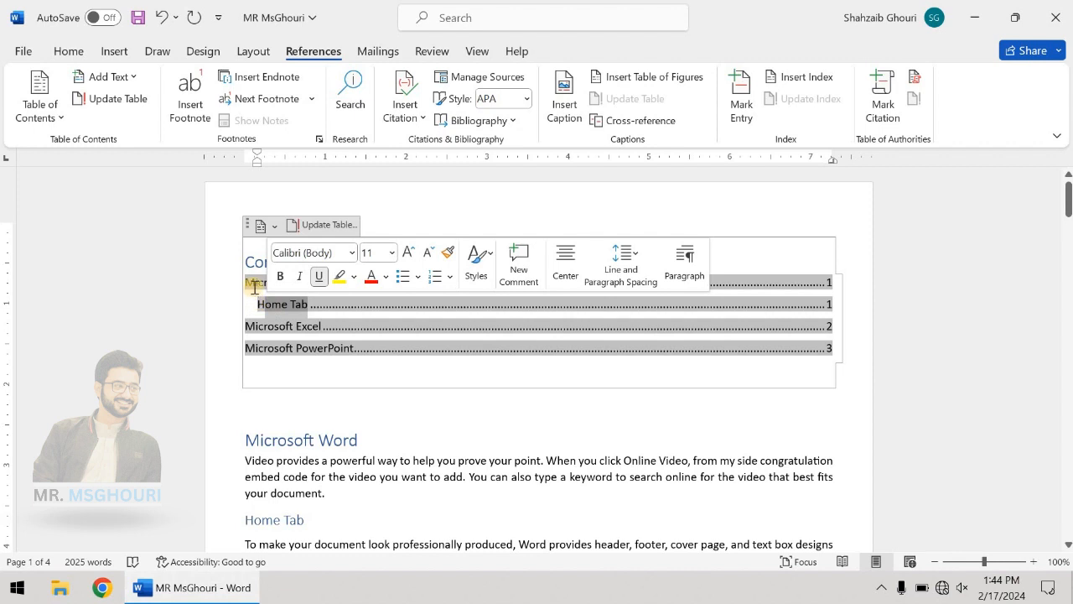
{"action": "left_click", "coordinate": [280, 389]}
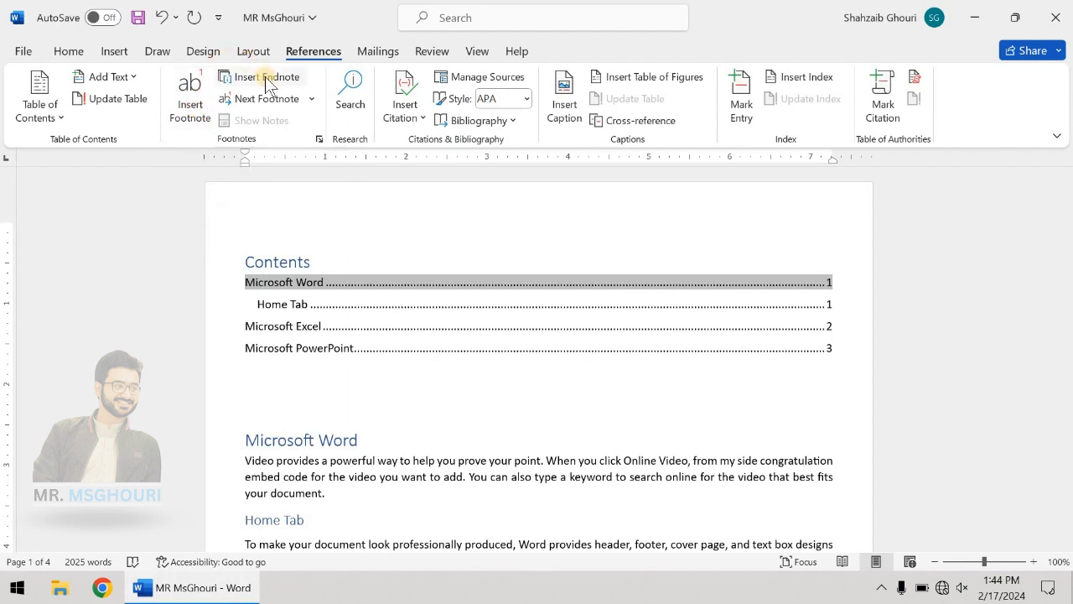
Look over the body text and the bottom of page 1, and enlarge the Microsoft Word section to 130% zoom
{"action": "scroll", "coordinate": [307, 381], "scroll_direction": "down", "scroll_amount": 2}
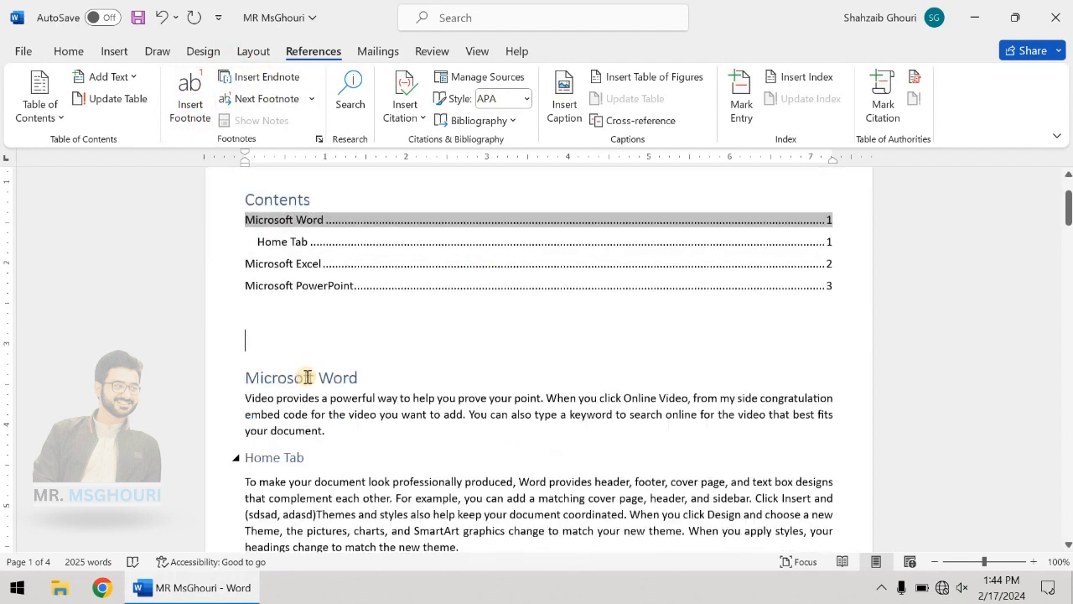
{"action": "scroll", "coordinate": [391, 377], "scroll_direction": "down", "scroll_amount": 1}
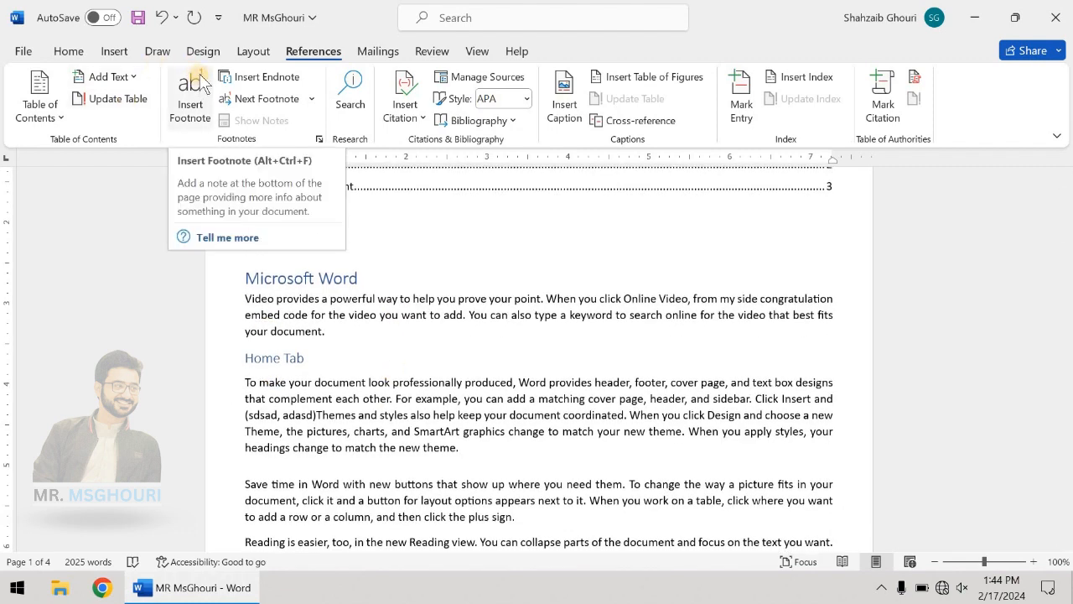
{"action": "scroll", "coordinate": [415, 453], "scroll_direction": "down", "scroll_amount": 4}
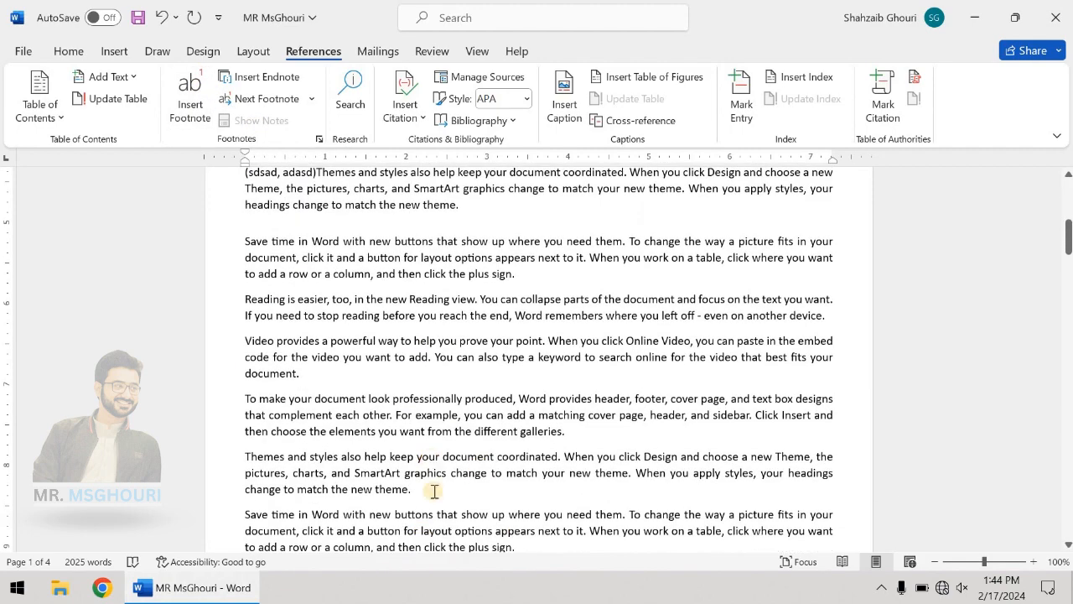
{"action": "scroll", "coordinate": [434, 491], "scroll_direction": "down", "scroll_amount": 4}
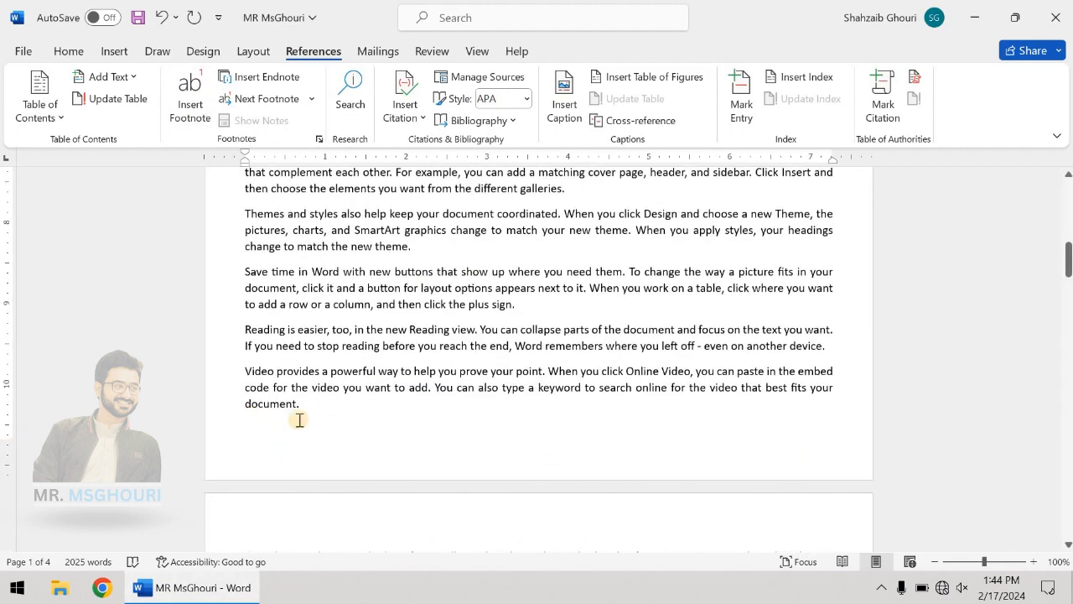
{"action": "scroll", "coordinate": [299, 419], "scroll_direction": "up", "scroll_amount": 5}
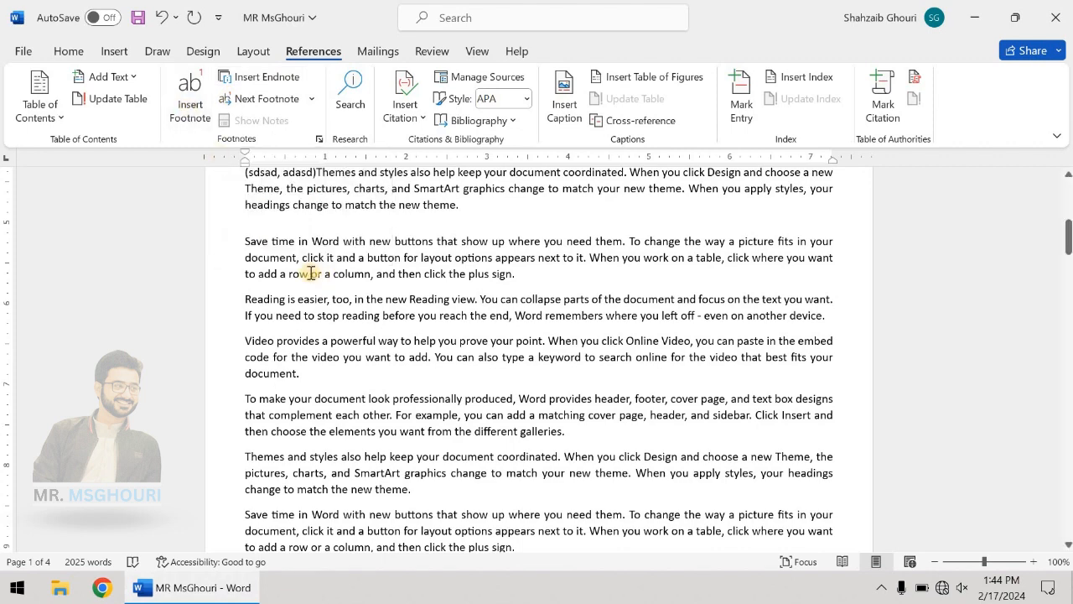
{"action": "scroll", "coordinate": [309, 266], "scroll_direction": "up", "scroll_amount": 2}
{"action": "scroll", "coordinate": [371, 357], "scroll_direction": "up", "scroll_amount": 3}
{"action": "scroll", "coordinate": [364, 355], "scroll_direction": "up", "scroll_amount": 3, "text": "ctrl"}
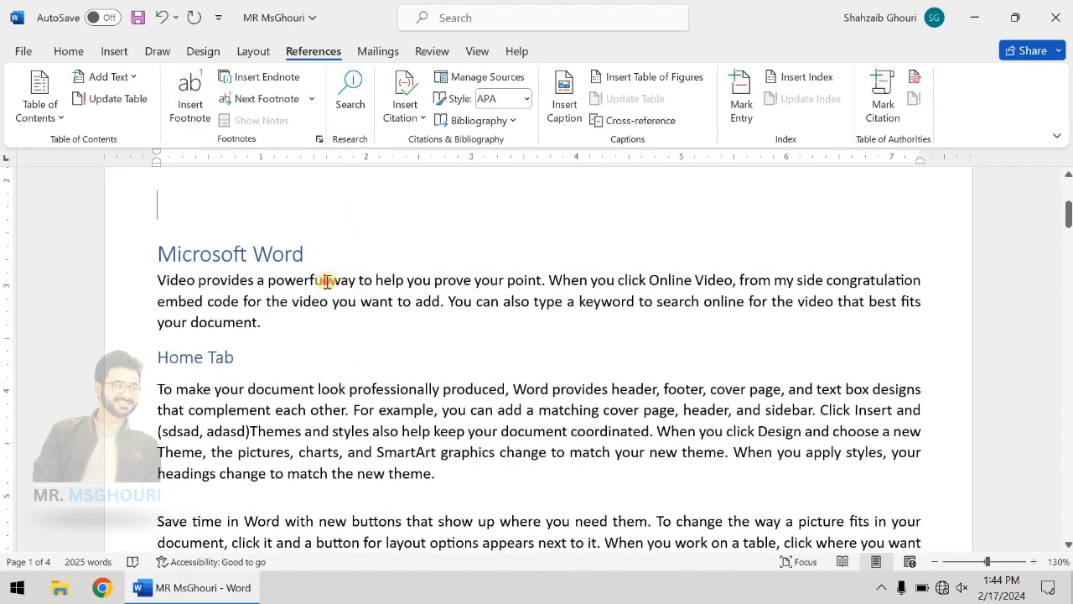
Add the footnote "Taqatwar" to the word "powerful" in the Microsoft Word paragraph and preview it at its reference mark
{"action": "left_click_drag", "start_coordinate": [327, 280], "coordinate": [265, 288]}
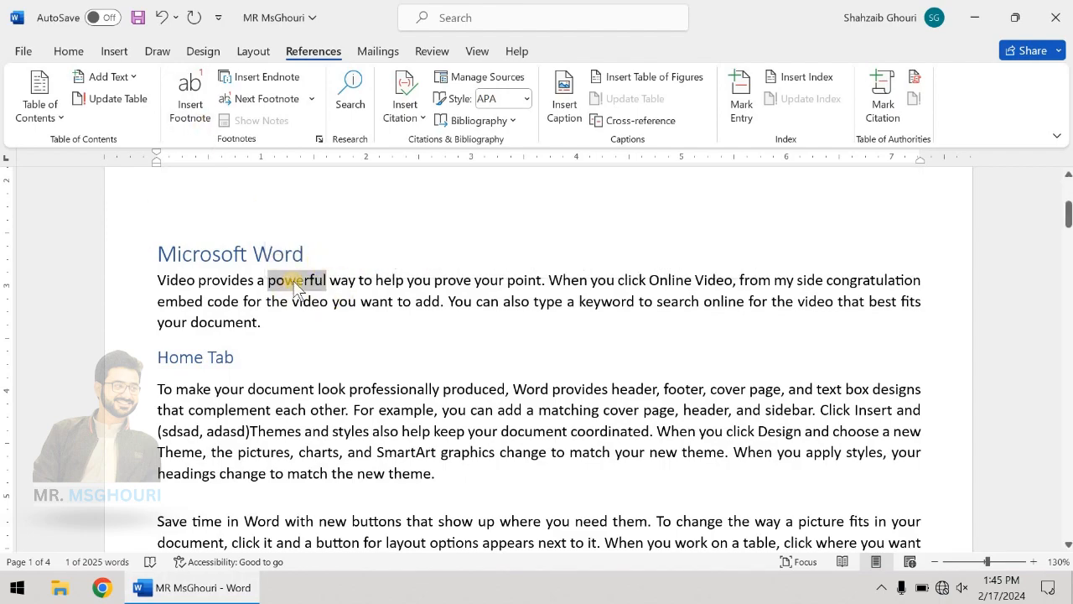
{"action": "scroll", "coordinate": [297, 431], "scroll_direction": "down", "scroll_amount": 8}
{"action": "scroll", "coordinate": [285, 465], "scroll_direction": "down", "scroll_amount": 10}
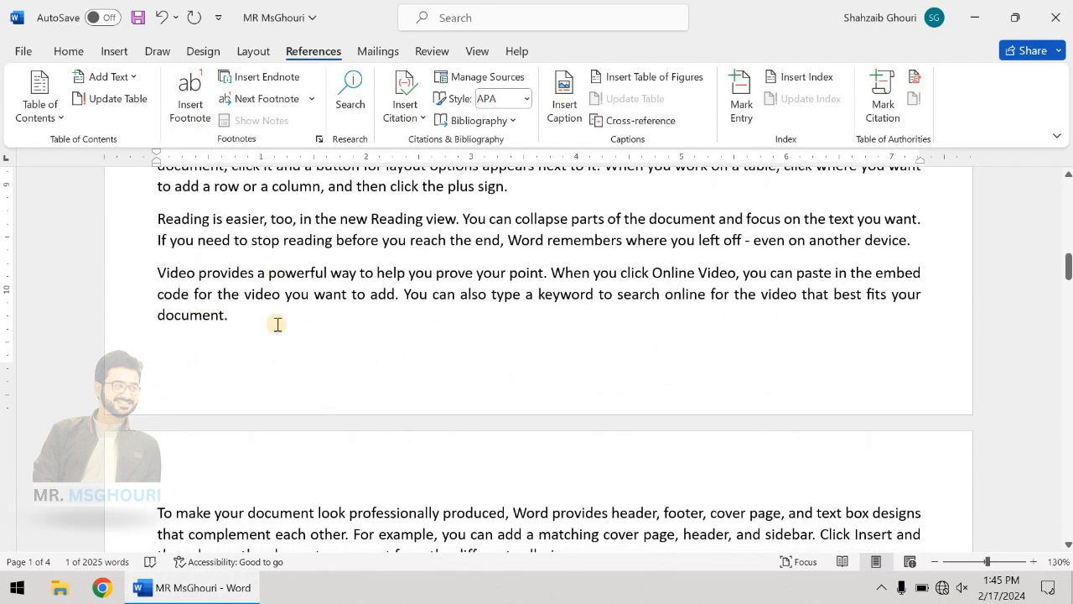
{"action": "scroll", "coordinate": [265, 287], "scroll_direction": "up", "scroll_amount": 15}
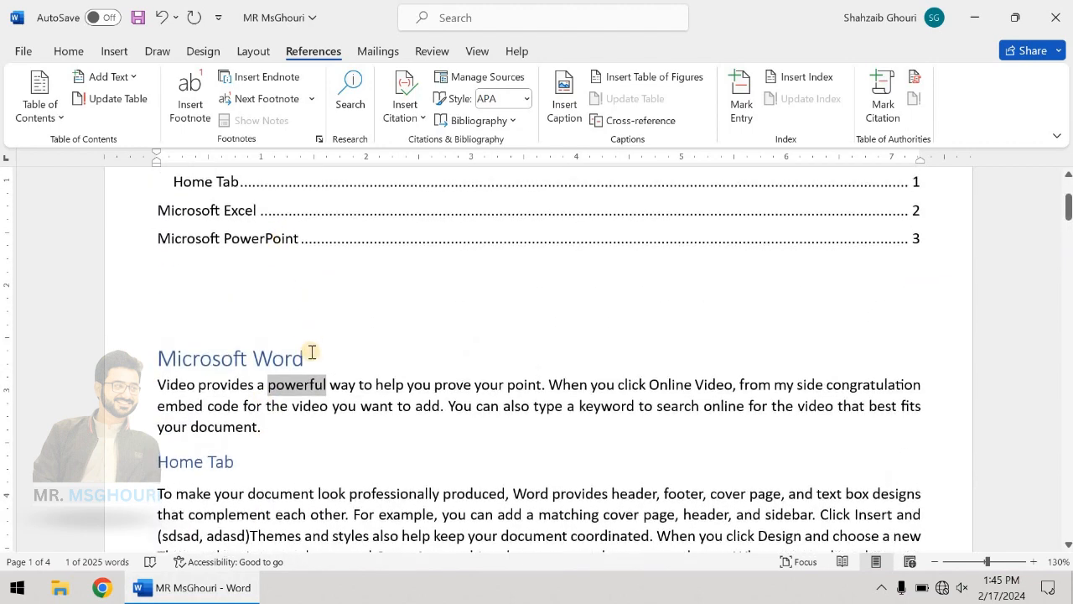
{"action": "scroll", "coordinate": [311, 346], "scroll_direction": "down", "scroll_amount": 3}
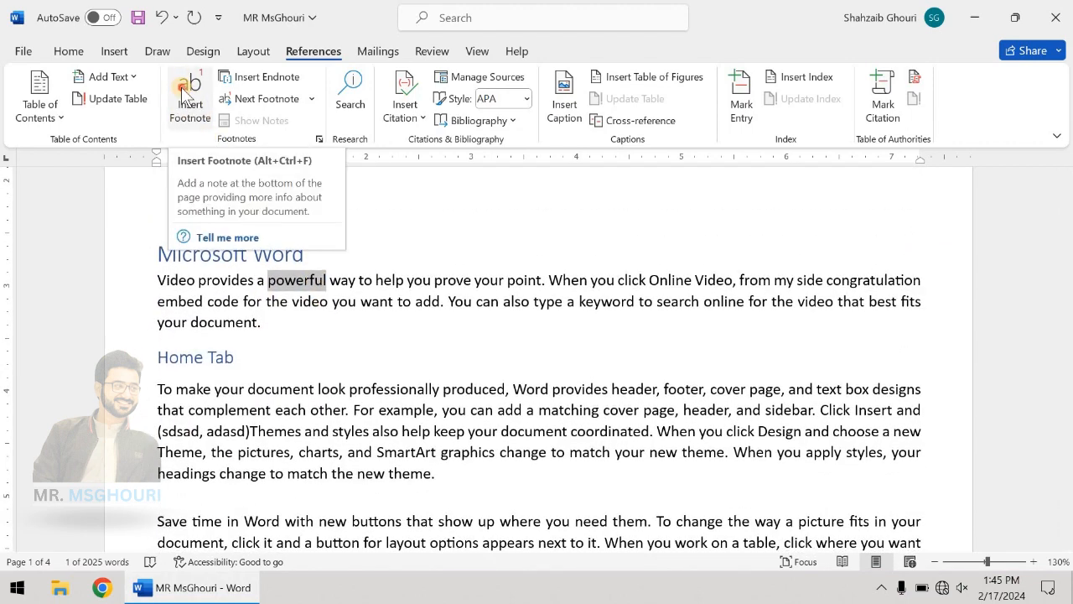
{"action": "left_click", "coordinate": [186, 92]}
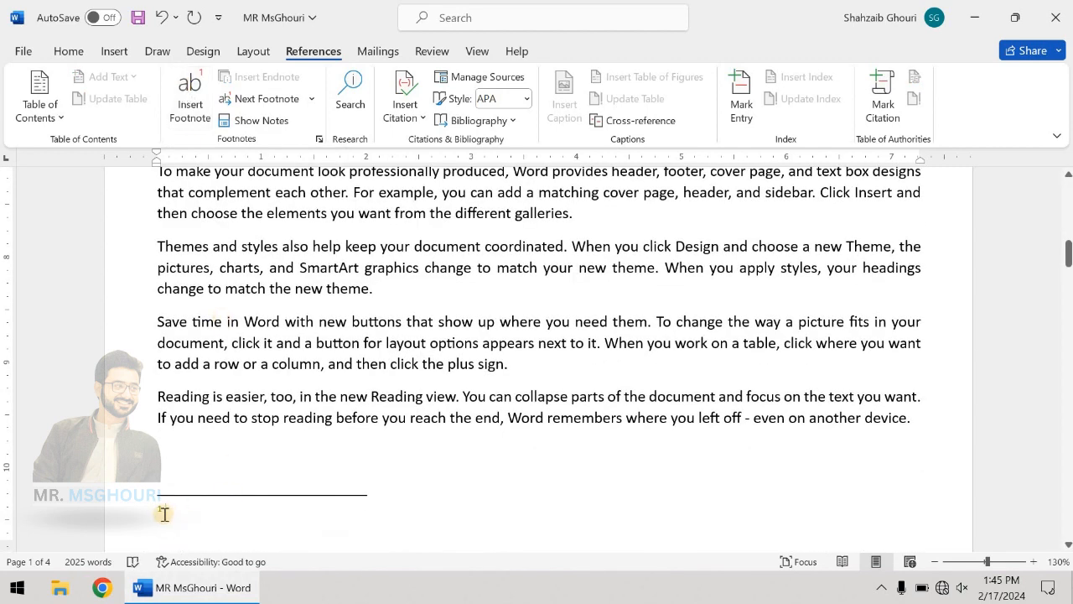
{"action": "type", "text": "St"}
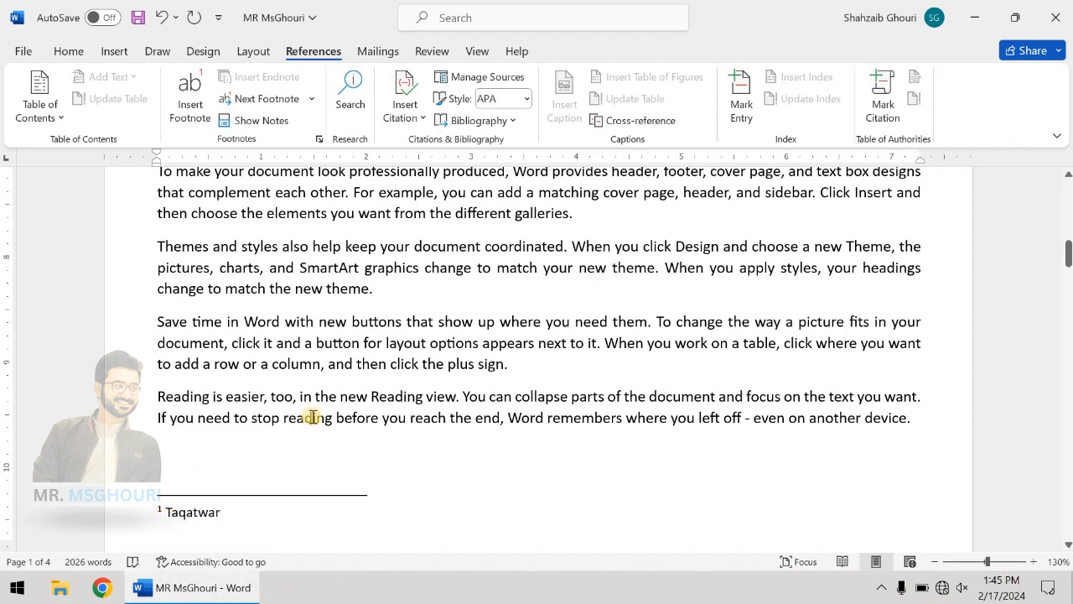
{"action": "scroll", "coordinate": [313, 439], "scroll_direction": "up", "scroll_amount": 8}
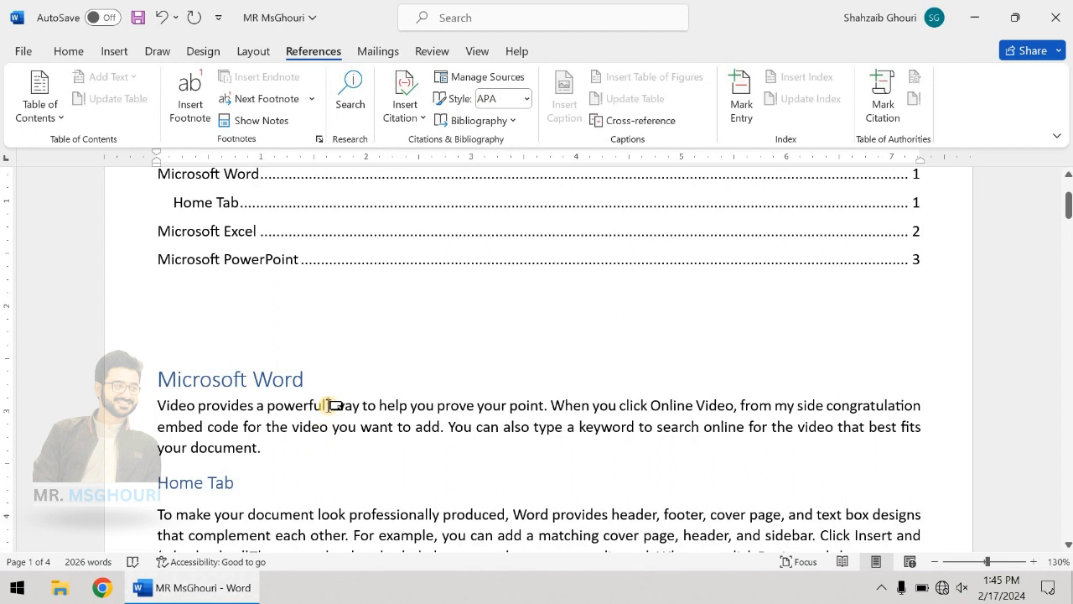
{"action": "mouse_move", "coordinate": [329, 405]}
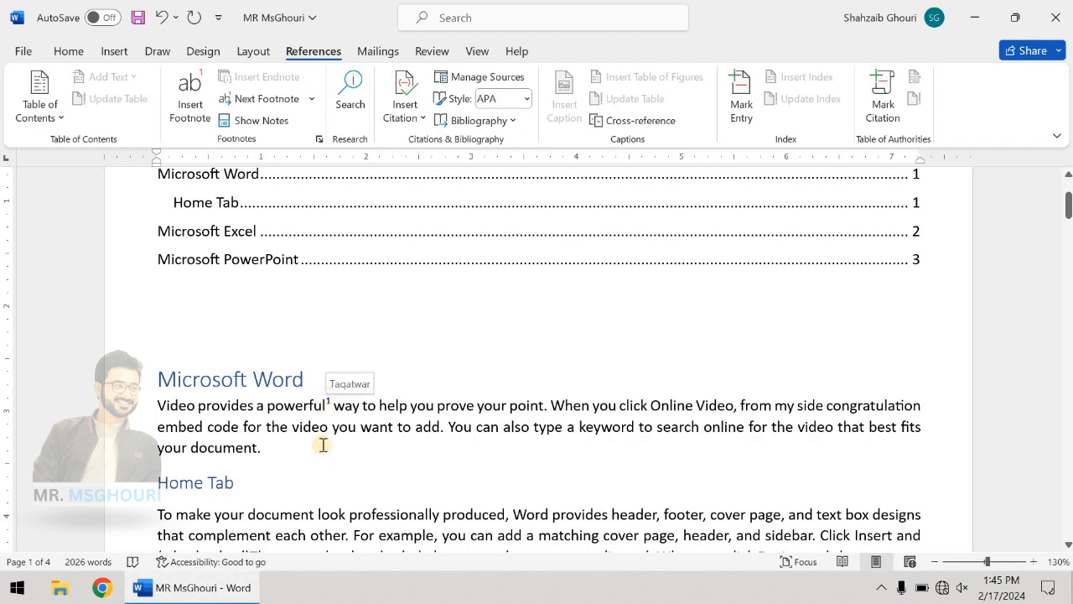
Add the endnote "Kaghazaaaat" to the word "document" in the first sentence under the Home Tab heading
{"action": "left_click_drag", "start_coordinate": [312, 517], "coordinate": [251, 520]}
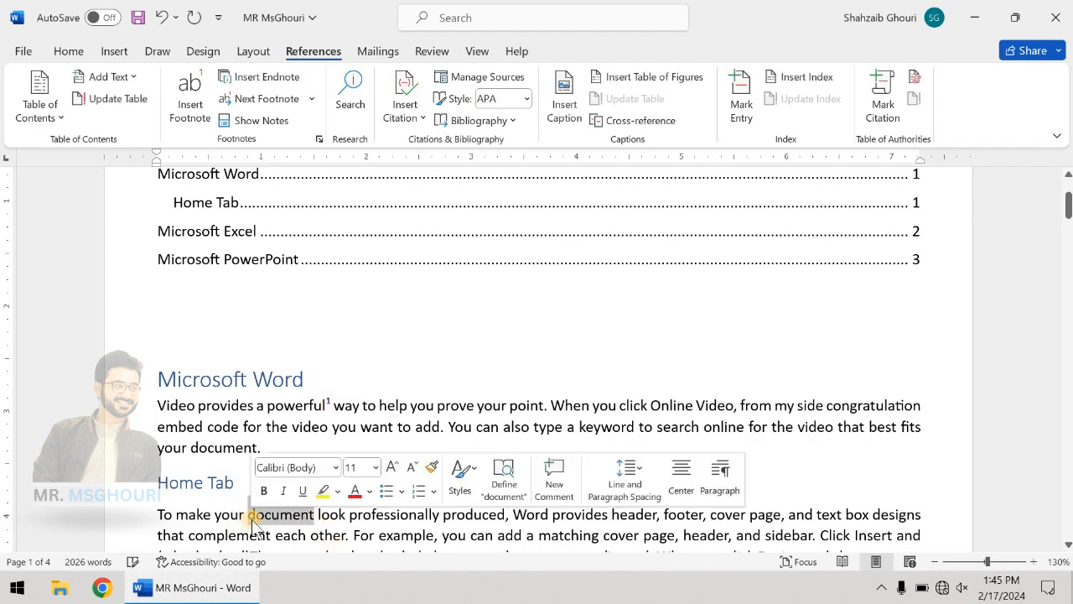
{"action": "left_click", "coordinate": [279, 82]}
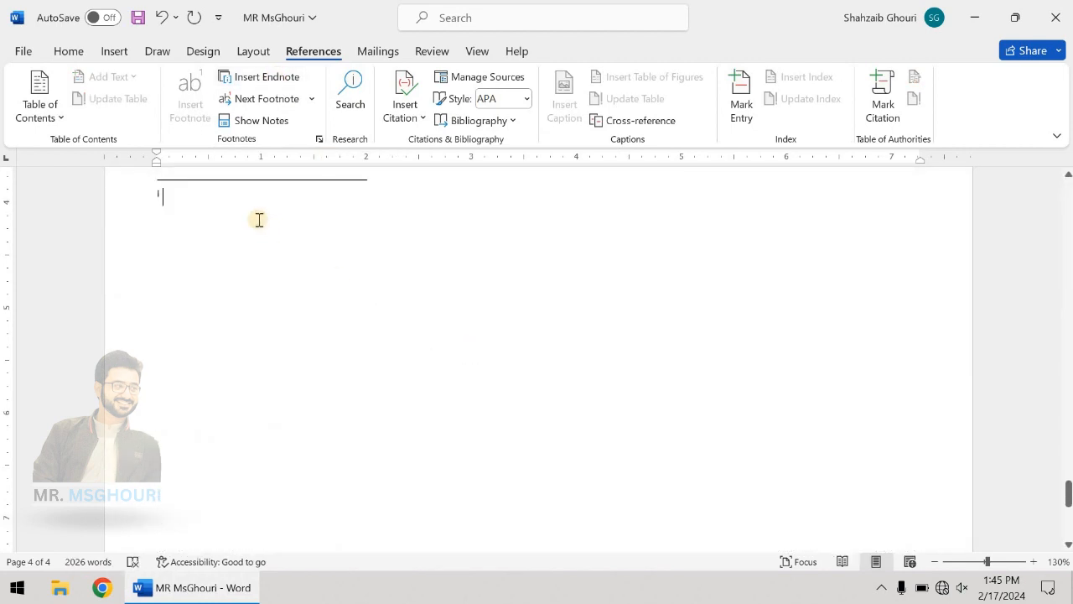
{"action": "type", "text": "P"}
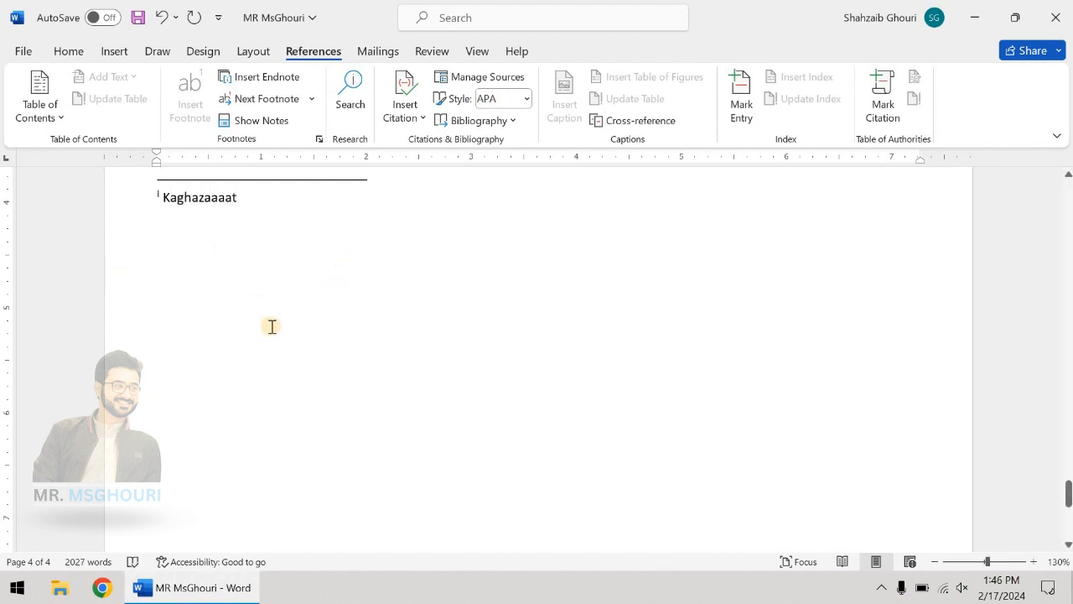
{"action": "scroll", "coordinate": [271, 326], "scroll_direction": "up", "scroll_amount": 3}
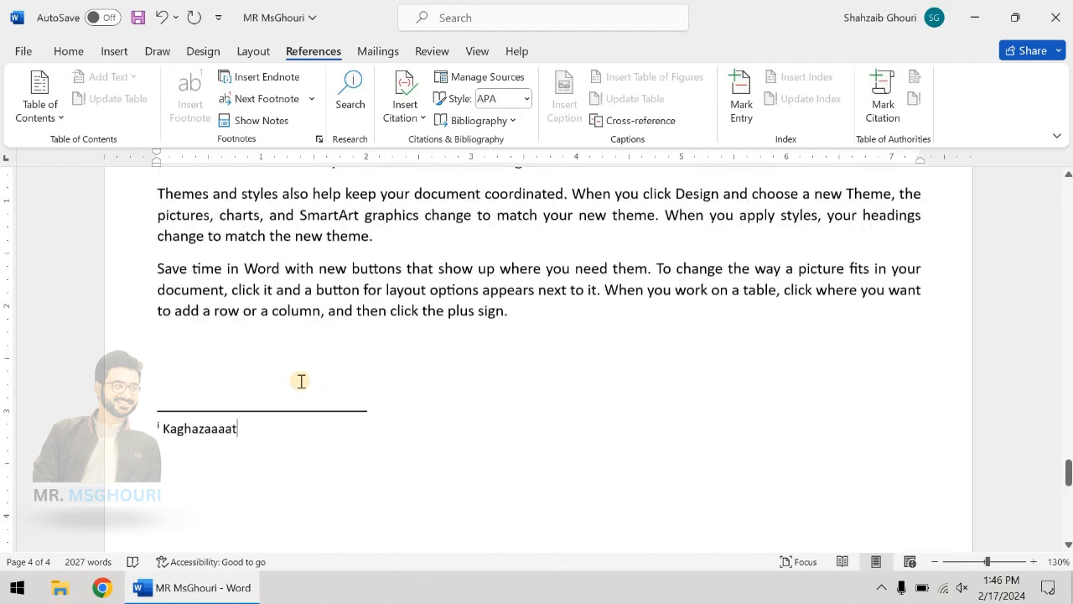
{"action": "scroll", "coordinate": [301, 380], "scroll_direction": "up", "scroll_amount": 5}
{"action": "left_click_drag", "start_coordinate": [1068, 453], "coordinate": [1069, 195]}
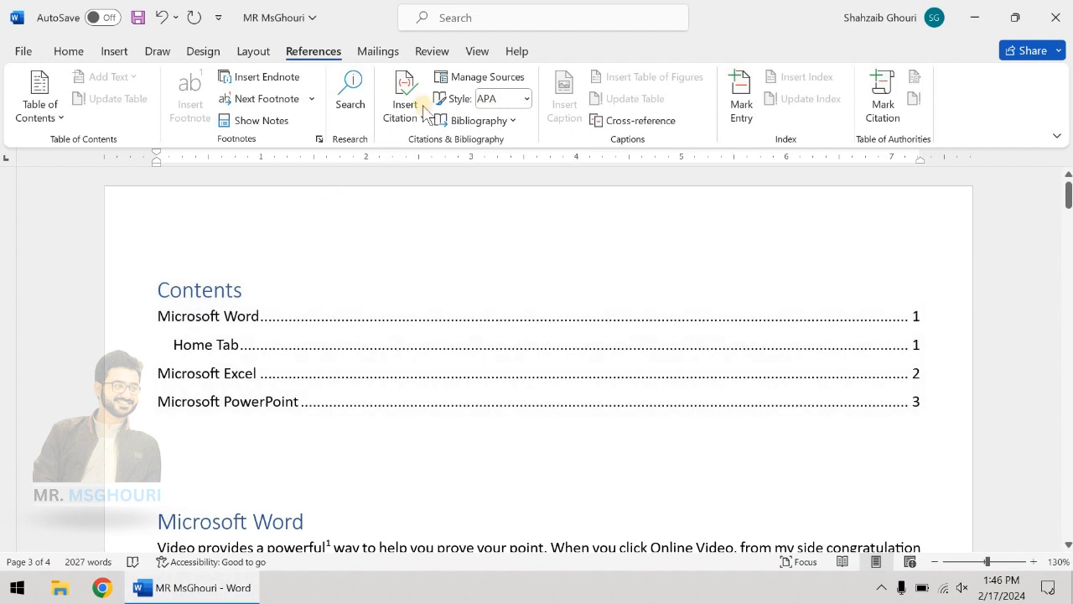
Misspell the last word of the Microsoft Word paragraph as "docunt" by removing "me" from "document"
{"action": "left_click", "coordinate": [442, 50]}
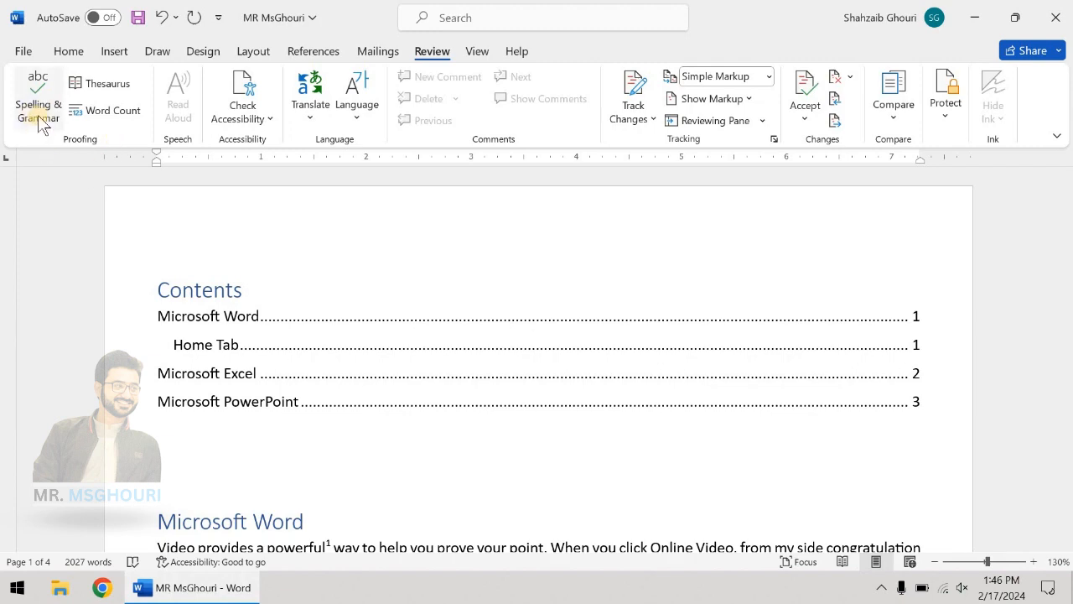
{"action": "scroll", "coordinate": [236, 502], "scroll_direction": "down", "scroll_amount": 5}
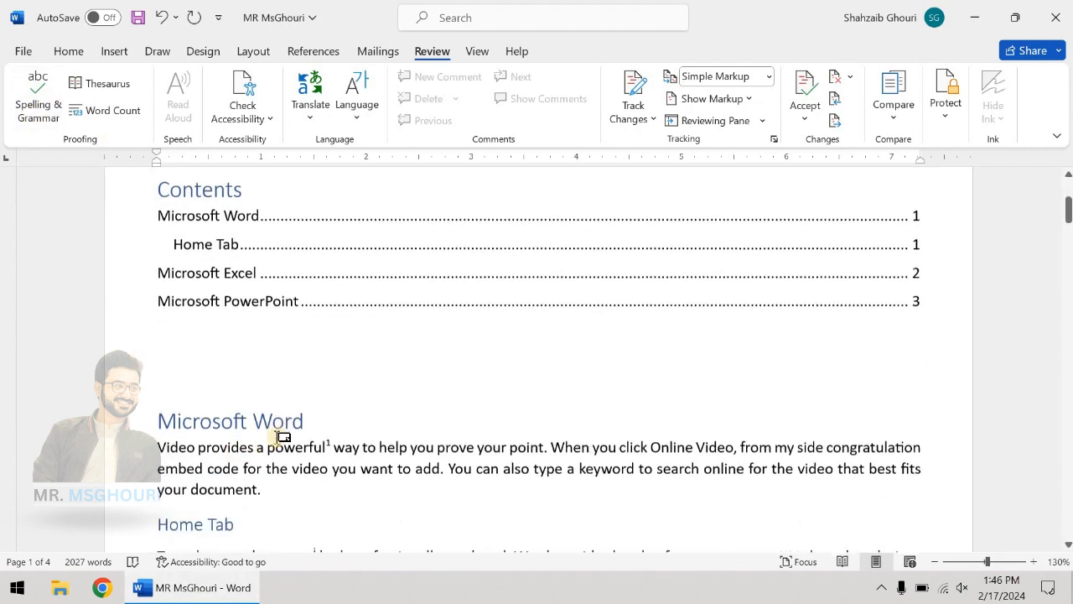
{"action": "left_click", "coordinate": [243, 380]}
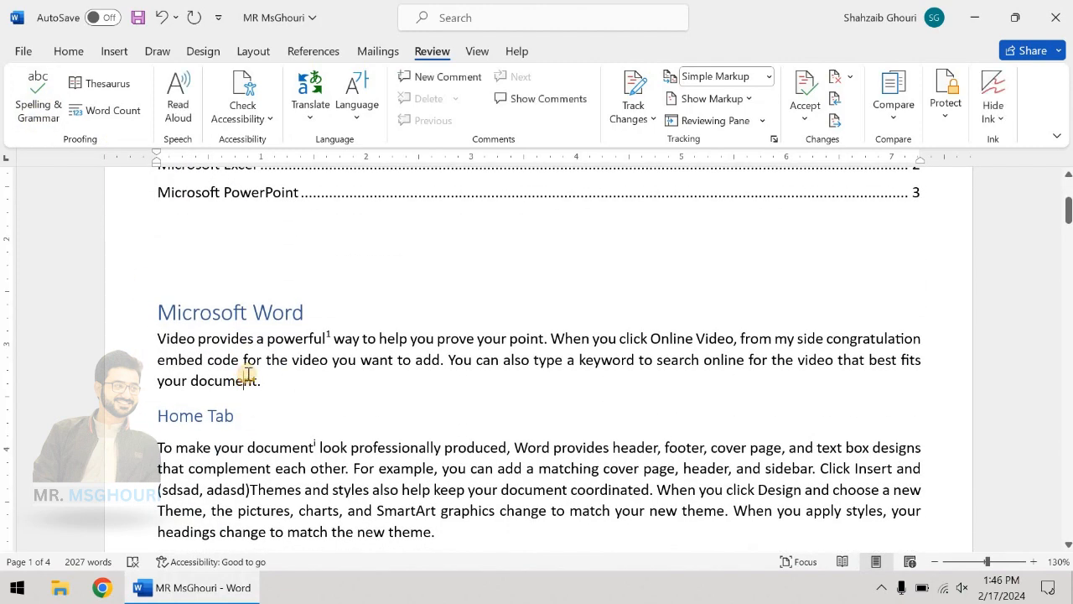
{"action": "left_click_drag", "start_coordinate": [236, 381], "coordinate": [215, 381]}
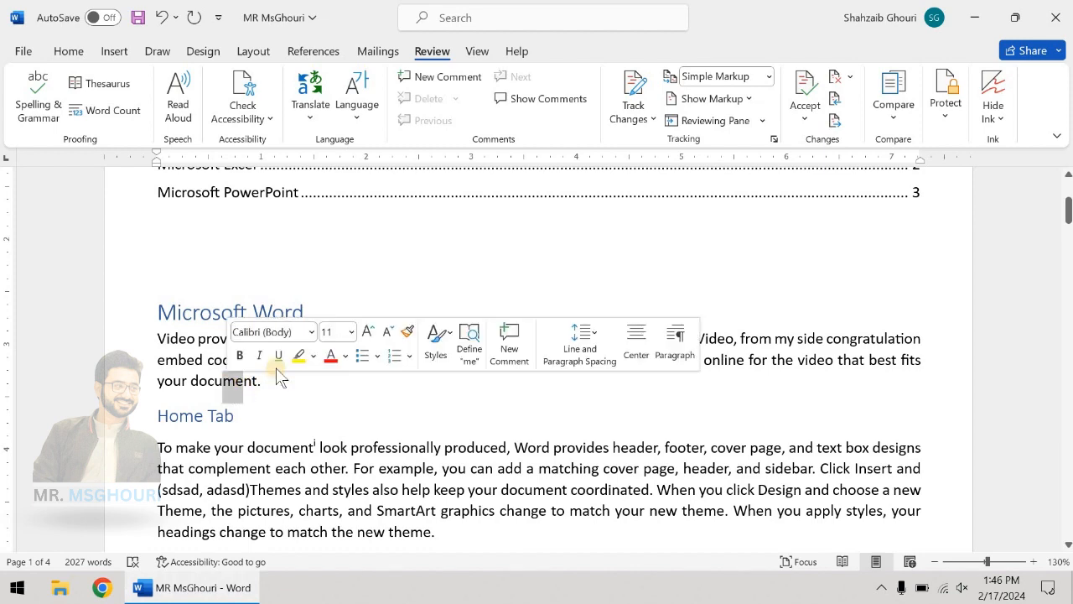
{"action": "key", "text": "BackSpace"}
Run the Spelling & Grammar check and change all occurrences of "docunt" to the suggestion "docent", ending the check at the footnote
{"action": "left_click", "coordinate": [38, 96]}
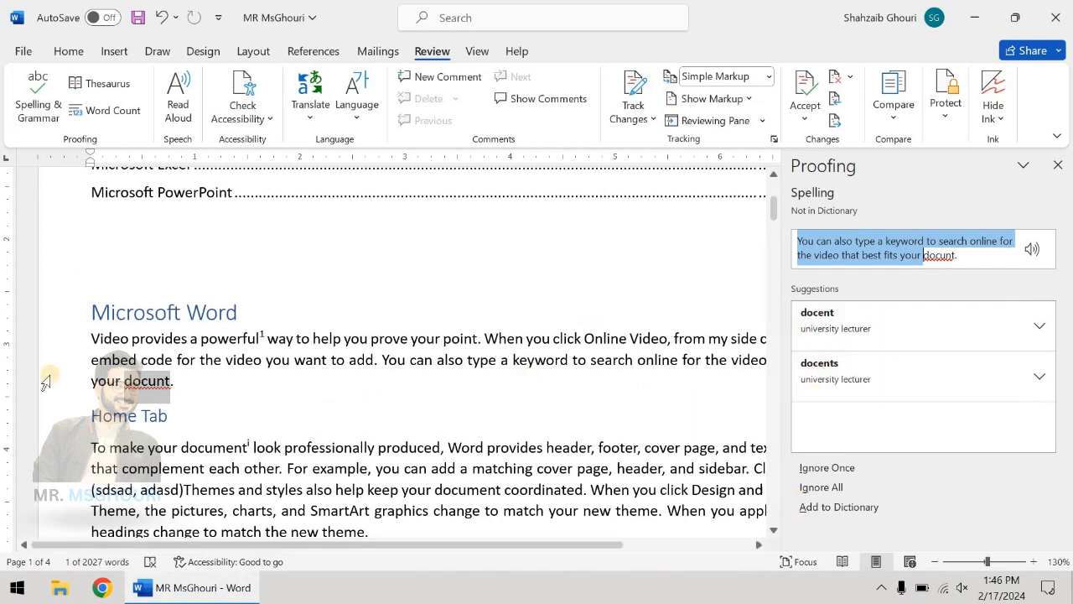
{"action": "left_click", "coordinate": [1048, 326]}
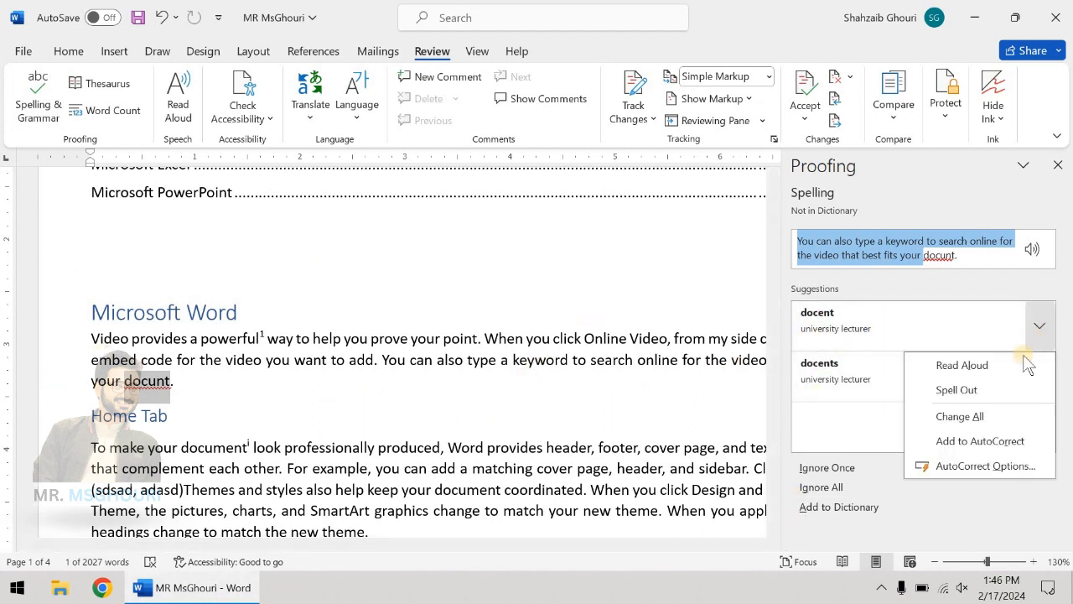
{"action": "left_click", "coordinate": [1003, 418]}
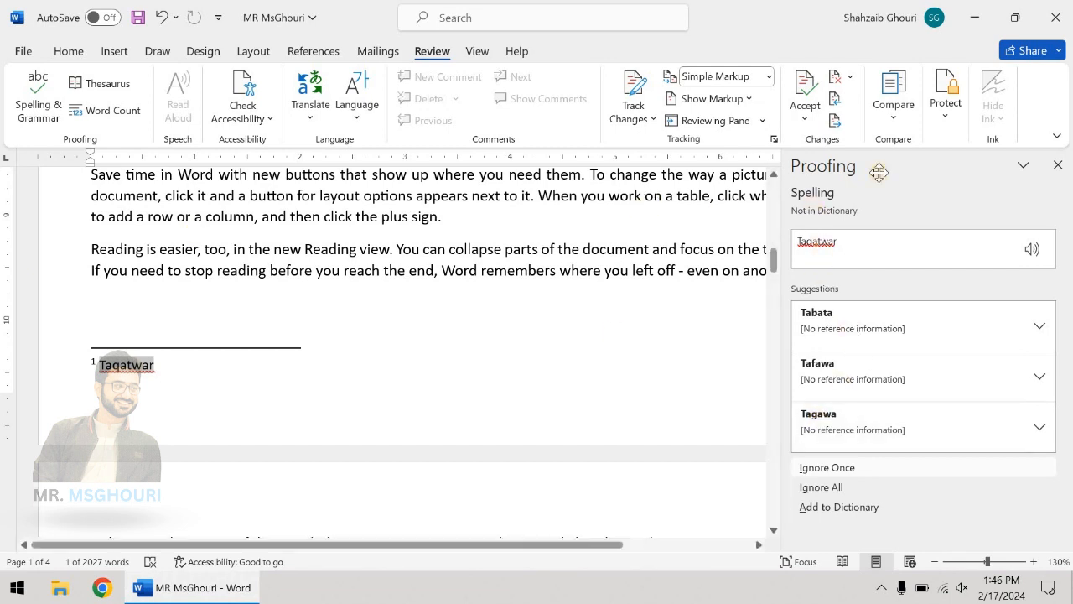
{"action": "left_click", "coordinate": [1058, 166]}
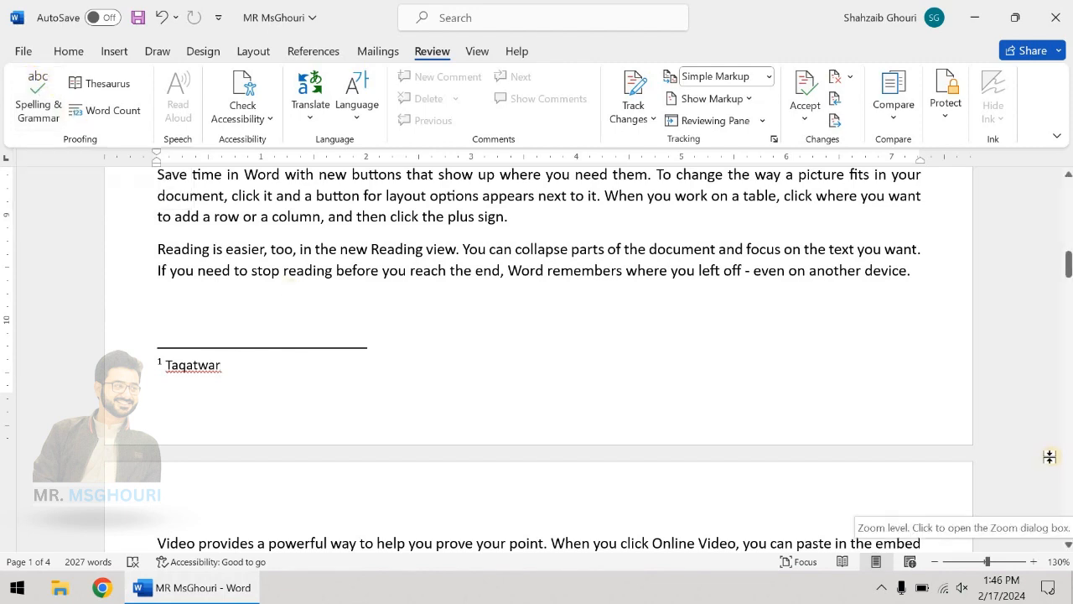
Look up thesaurus synonyms for the word "video" in the second line of the Microsoft Word paragraph
{"action": "left_click_drag", "start_coordinate": [1069, 265], "coordinate": [1068, 158]}
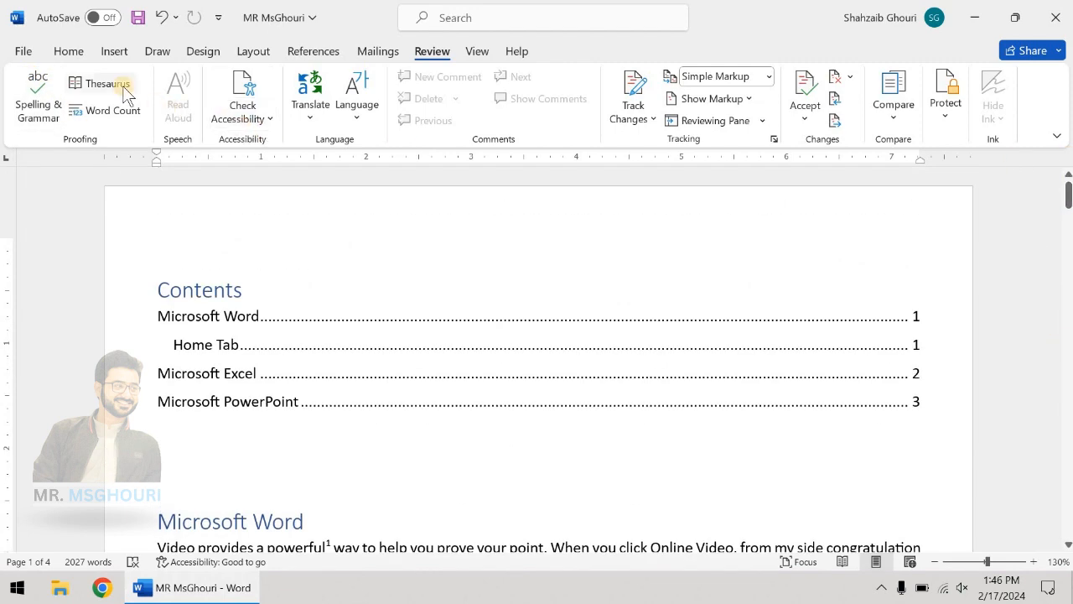
{"action": "left_click", "coordinate": [296, 356]}
{"action": "scroll", "coordinate": [310, 368], "scroll_direction": "down", "scroll_amount": 2}
{"action": "scroll", "coordinate": [310, 368], "scroll_direction": "down", "scroll_amount": 2}
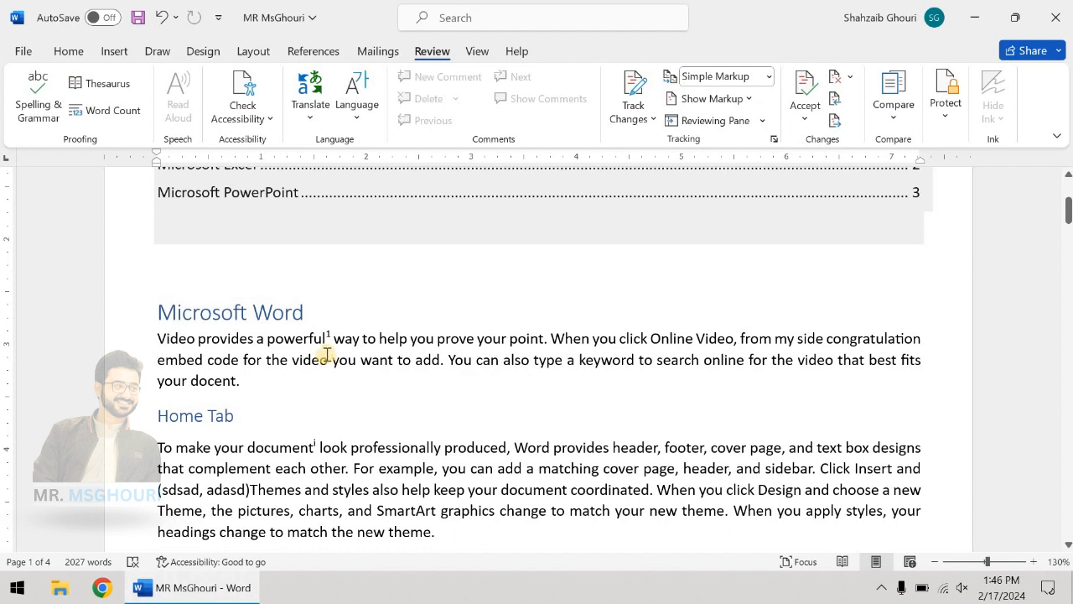
{"action": "left_click_drag", "start_coordinate": [321, 361], "coordinate": [283, 361]}
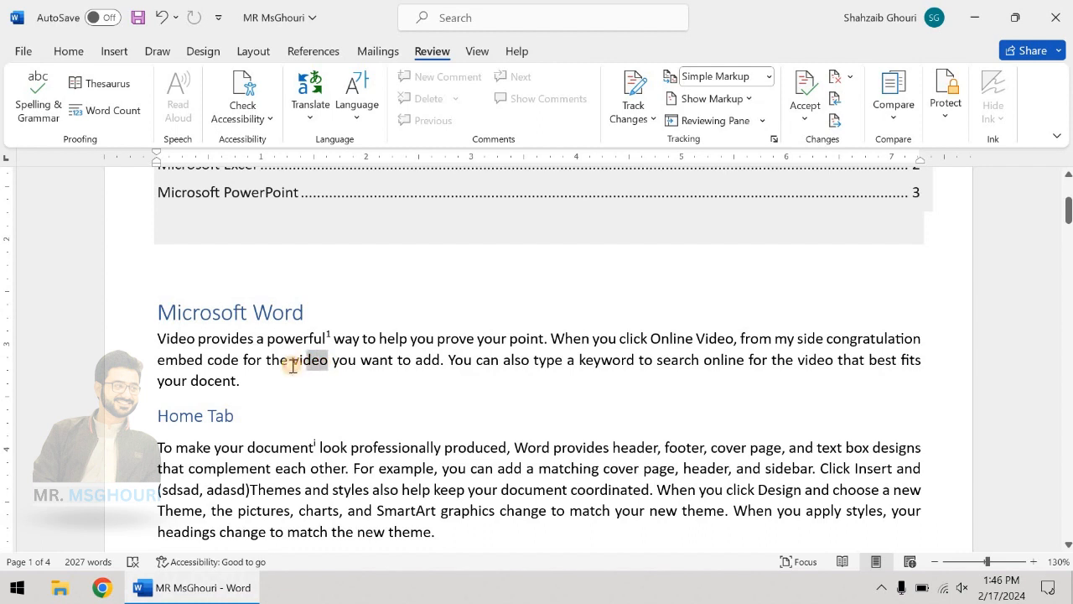
{"action": "left_click", "coordinate": [120, 84]}
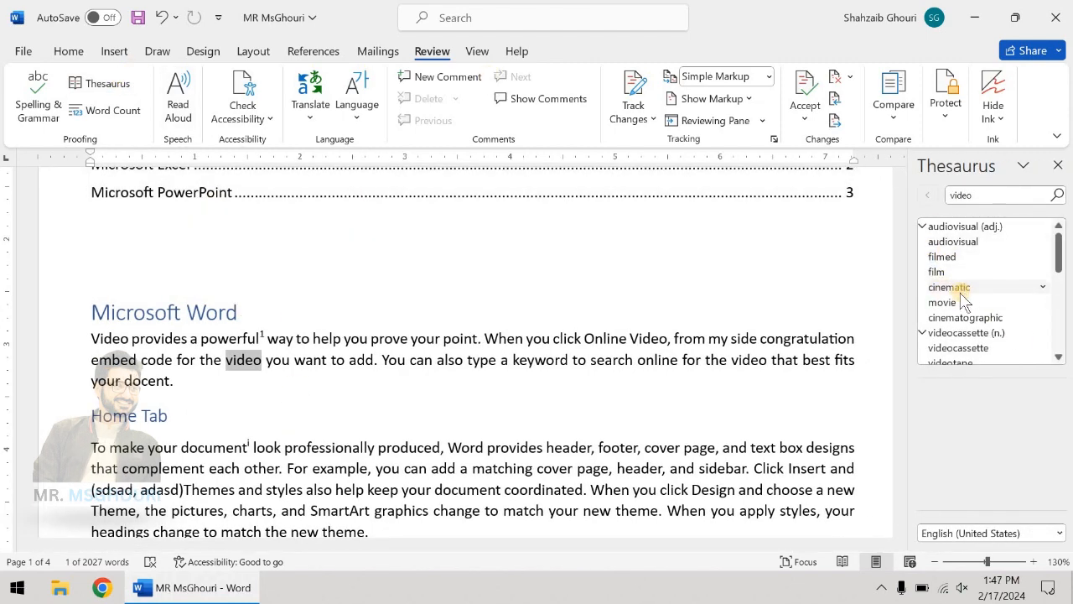
Look up thesaurus synonyms for "prove" in the Microsoft Word paragraph and close the Thesaurus
{"action": "left_click", "coordinate": [478, 334]}
{"action": "left_click_drag", "start_coordinate": [410, 340], "coordinate": [369, 345]}
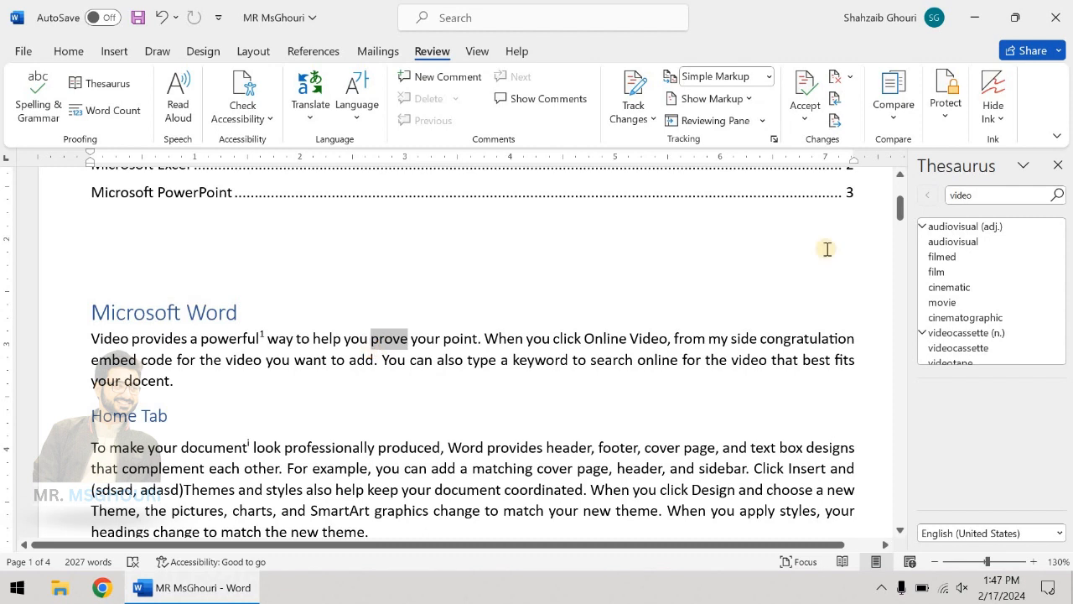
{"action": "left_click", "coordinate": [108, 84]}
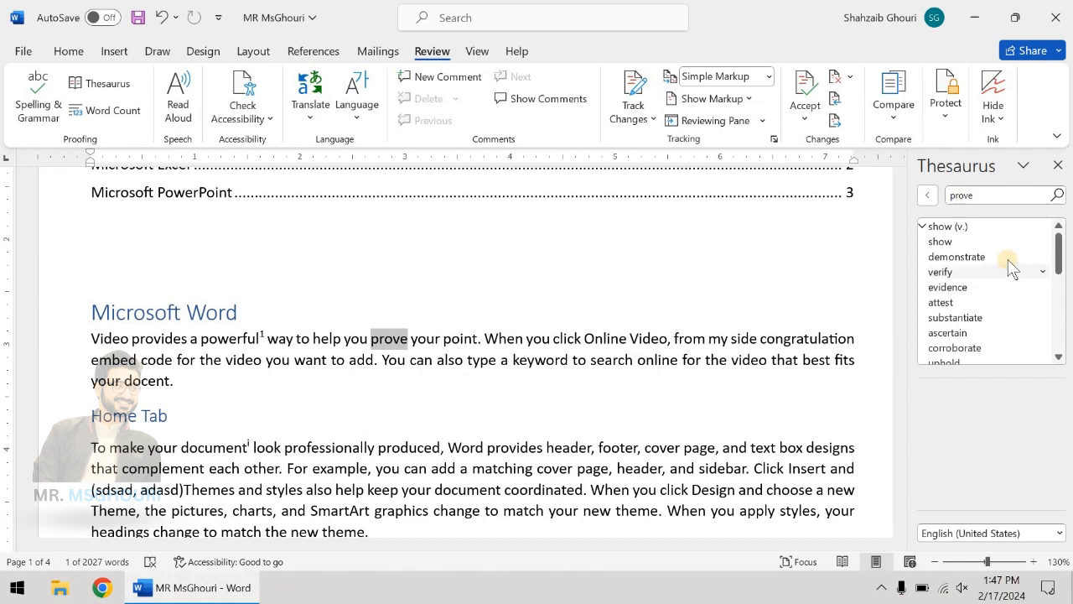
{"action": "left_click", "coordinate": [1058, 168]}
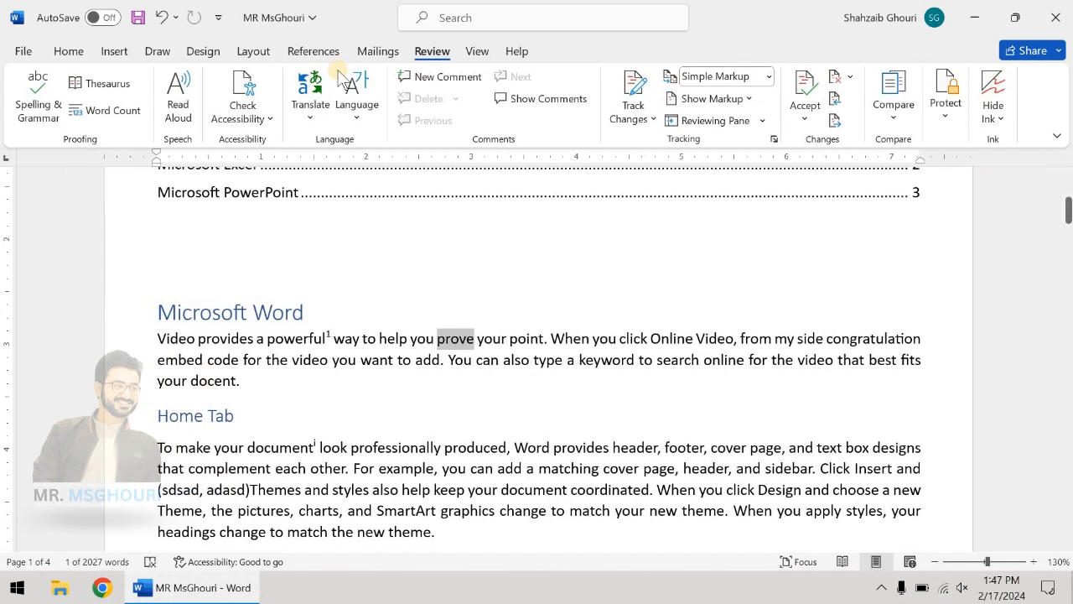
Check the Word Count statistics for the whole document and close them
{"action": "left_click", "coordinate": [102, 112]}
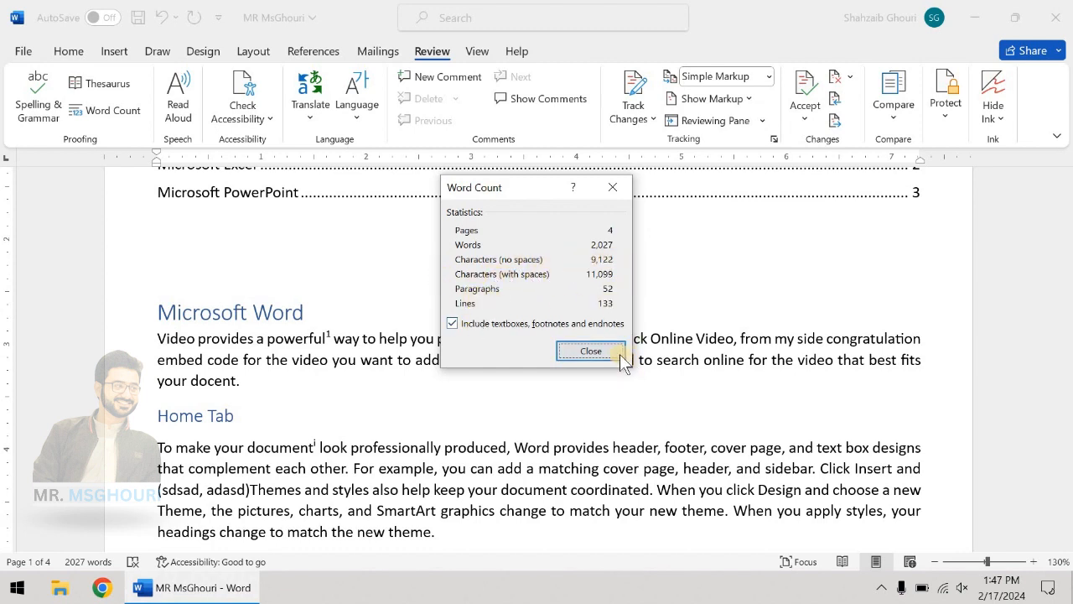
{"action": "key", "text": "Escape"}
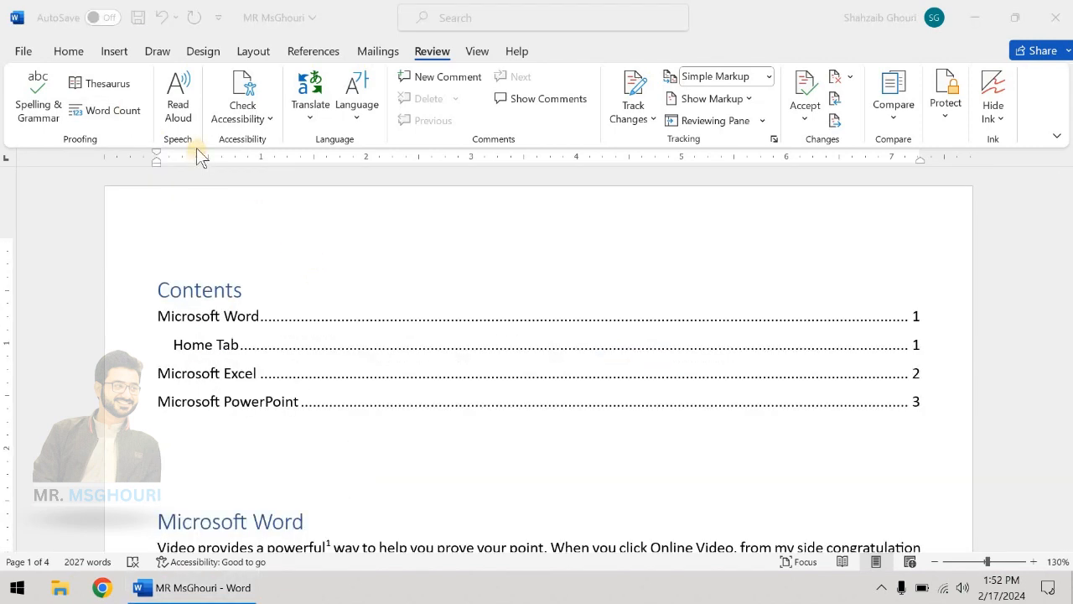
Have the Microsoft Word paragraph read aloud from its beginning and stop the reading at the paragraph's end
{"action": "left_click", "coordinate": [185, 91]}
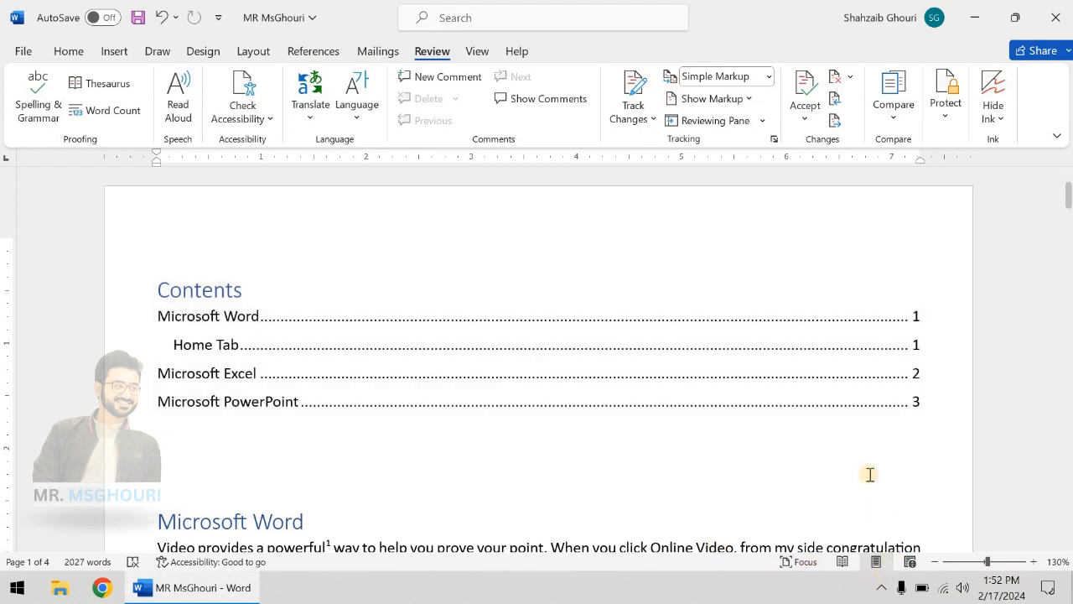
{"action": "scroll", "coordinate": [864, 453], "scroll_direction": "down", "scroll_amount": 3}
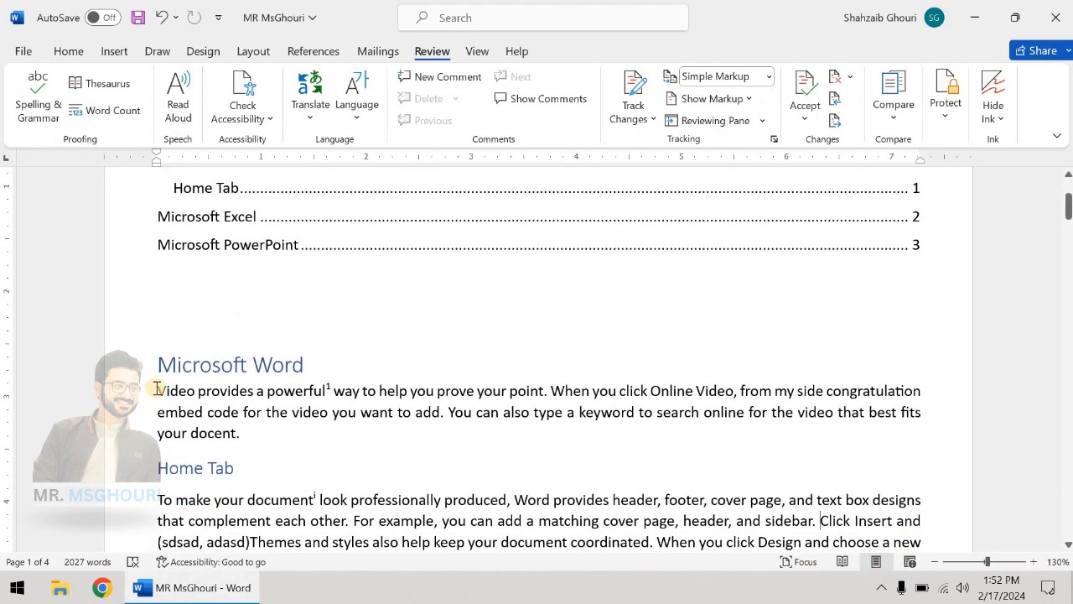
{"action": "left_click", "coordinate": [174, 93]}
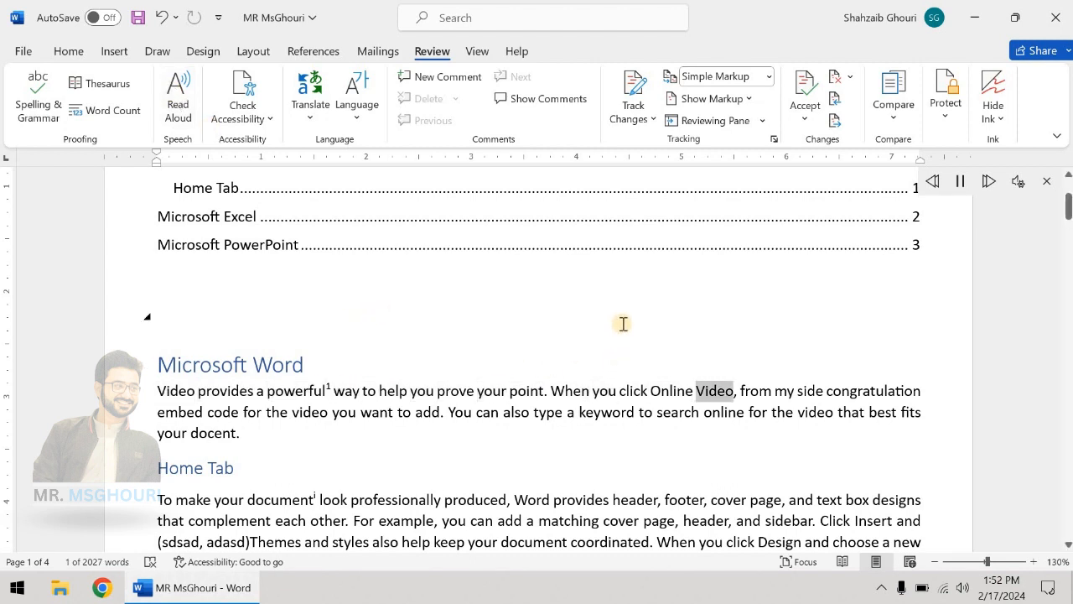
{"action": "left_click", "coordinate": [1049, 184]}
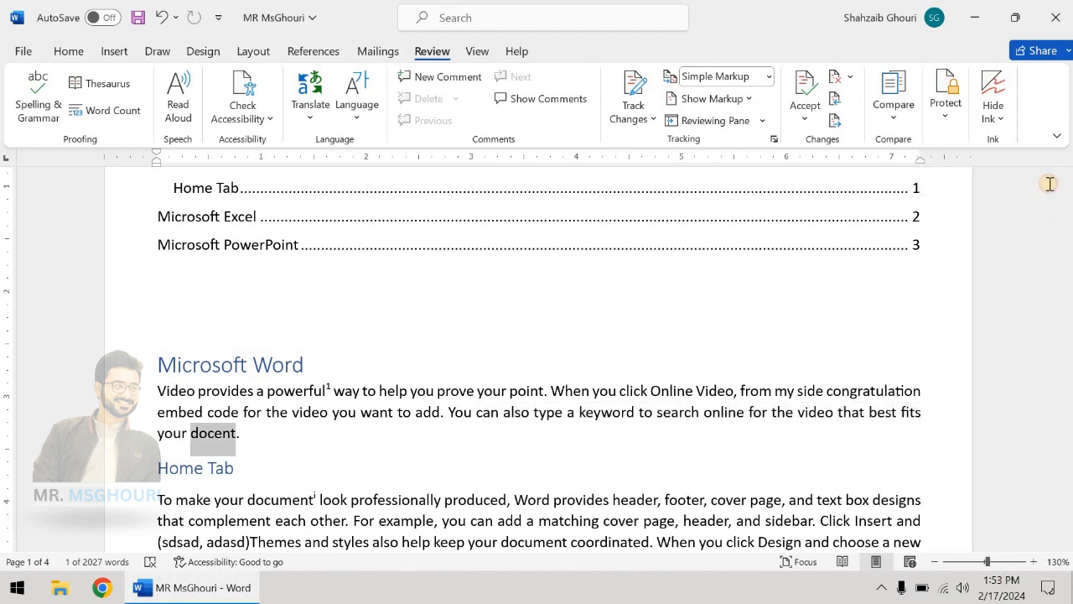
Add a new paragraph above the Home Tab heading reading "Pakistan hamara mulk hai. Pakistan kay 5 soobay hain."
{"action": "left_click", "coordinate": [262, 435]}
{"action": "key", "text": "Return"}
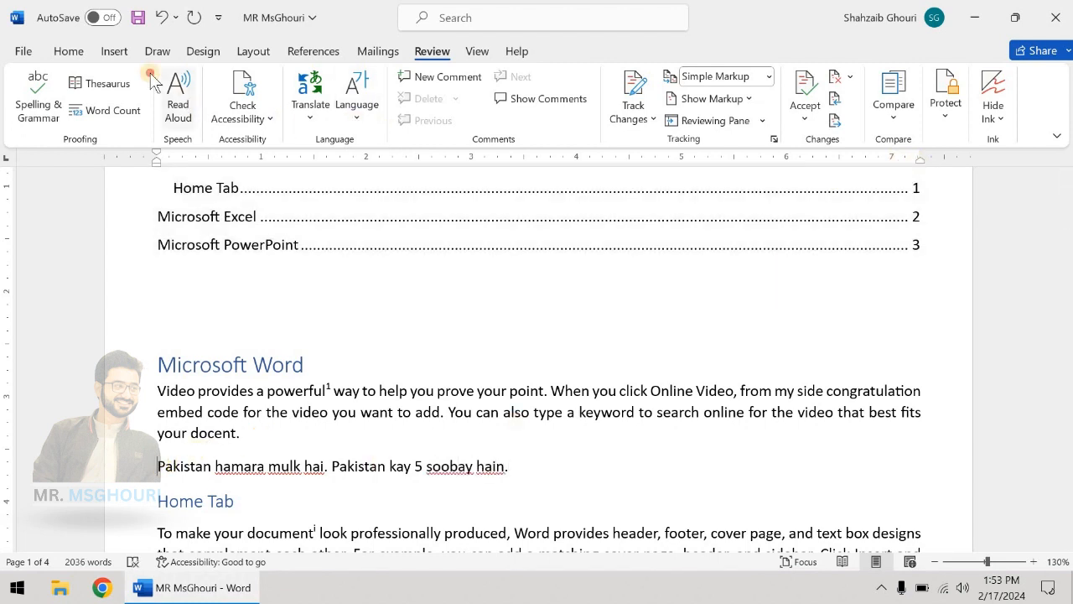
Have the new paragraph about Pakistan read aloud and stop the reading
{"action": "left_click", "coordinate": [189, 97]}
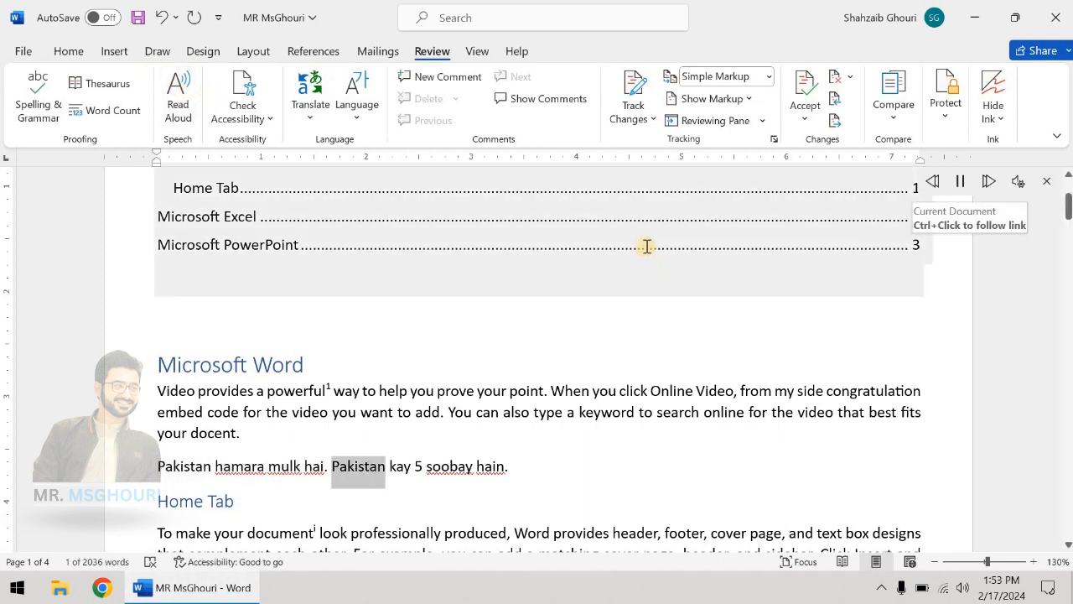
{"action": "left_click", "coordinate": [1048, 184]}
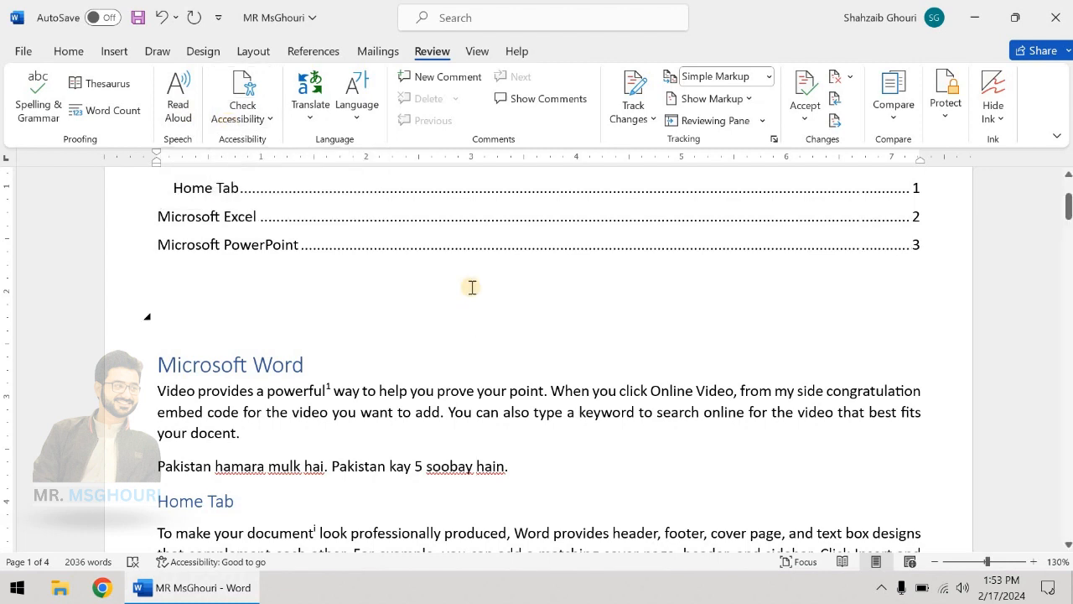
Select the whole paragraph under the Microsoft Word heading and open it in the Translator with Translate Selection
{"action": "left_click", "coordinate": [312, 120]}
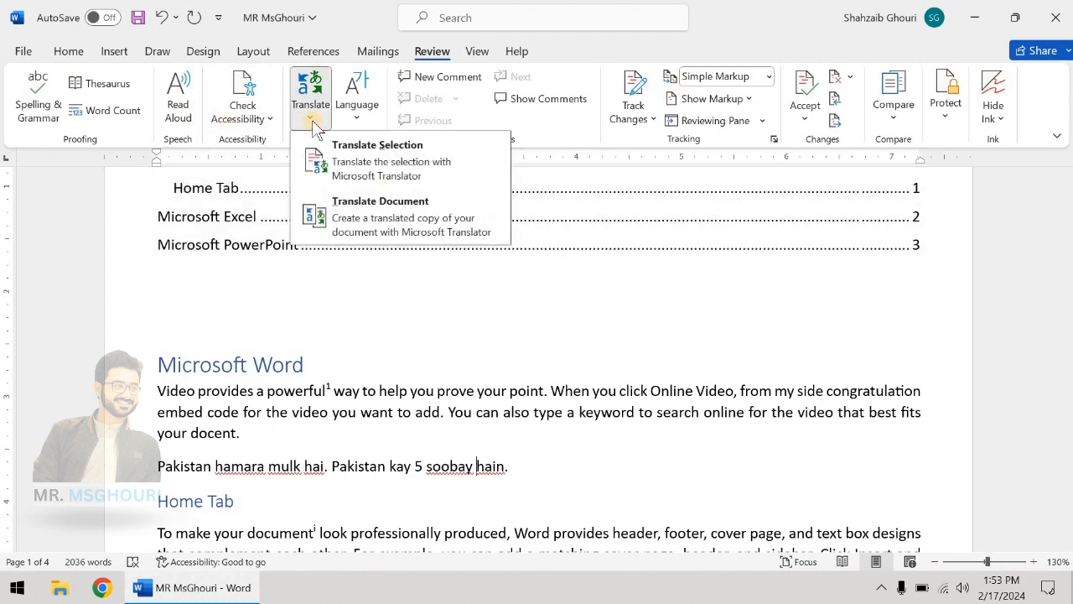
{"action": "left_click", "coordinate": [134, 396]}
{"action": "triple_click", "coordinate": [165, 413]}
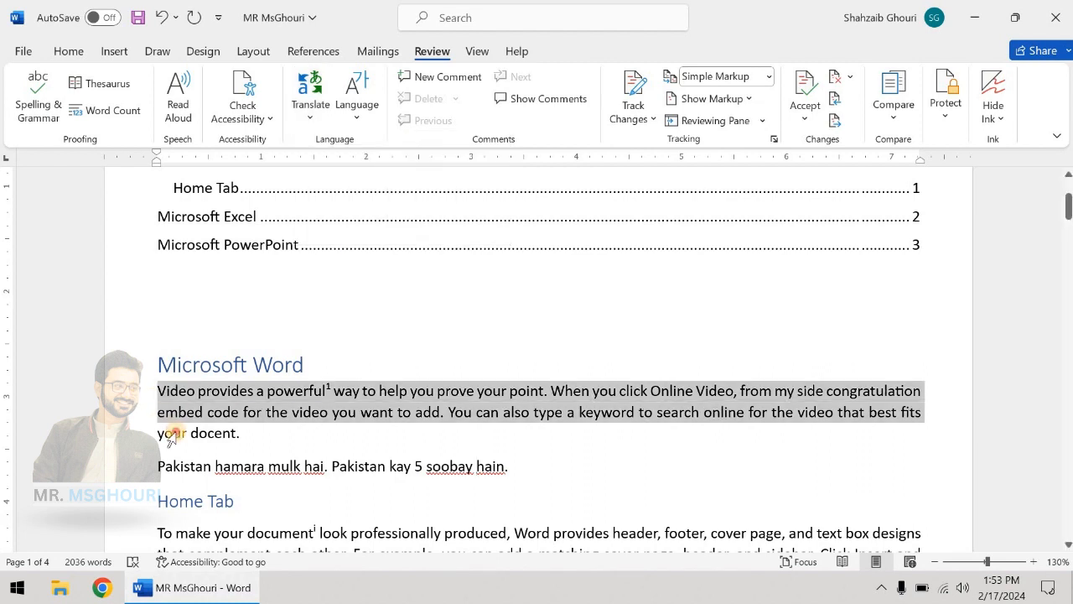
{"action": "left_click", "coordinate": [311, 99]}
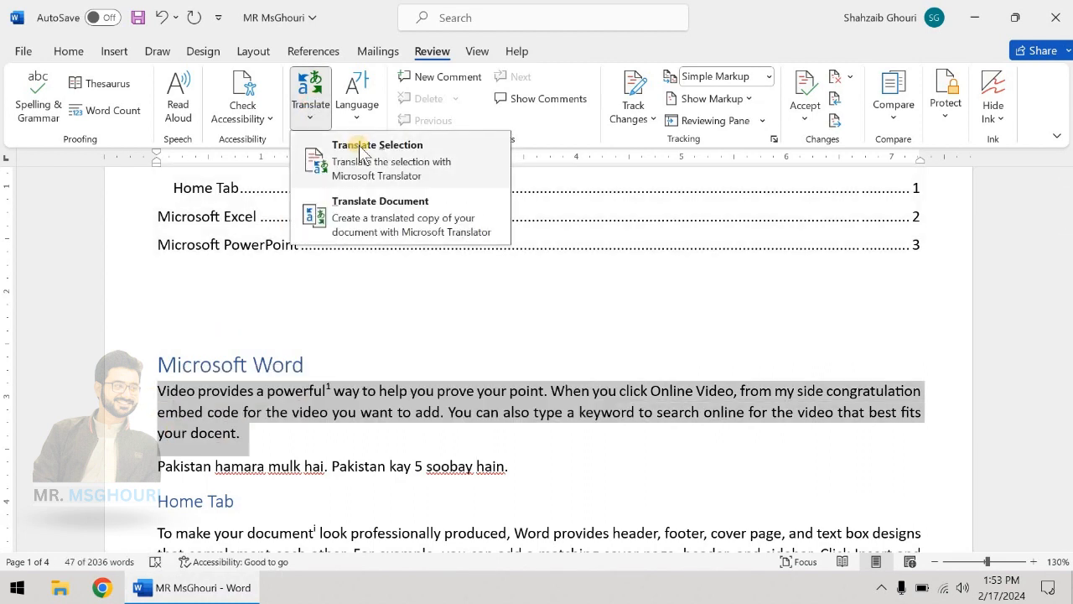
{"action": "left_click", "coordinate": [360, 149]}
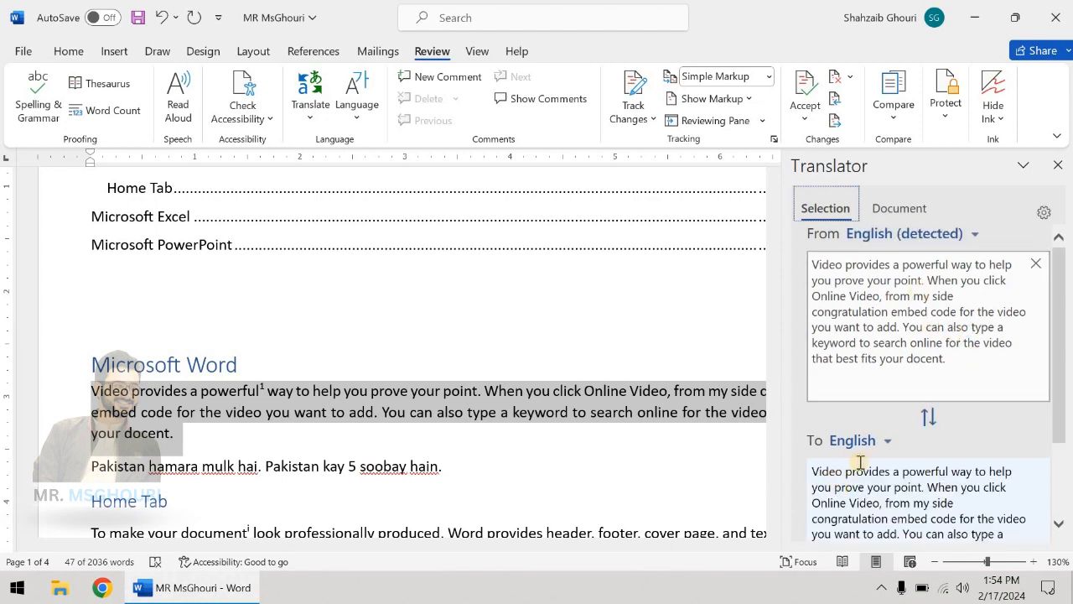
Set the target language of the paragraph's translation to Urdu
{"action": "left_click", "coordinate": [885, 449]}
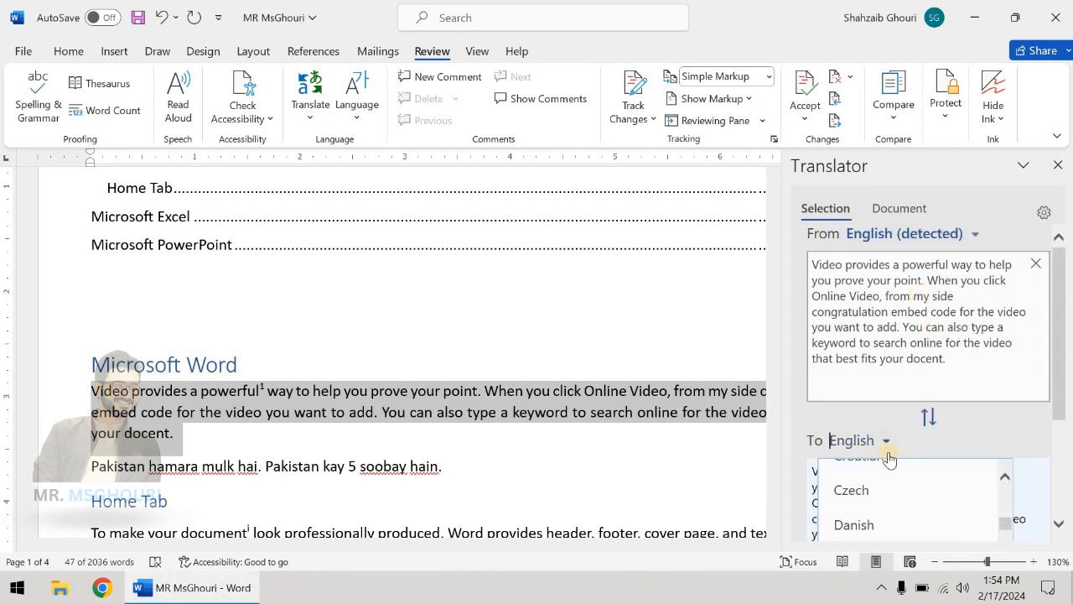
{"action": "scroll", "coordinate": [863, 501], "scroll_direction": "down", "scroll_amount": 3}
{"action": "scroll", "coordinate": [868, 500], "scroll_direction": "down", "scroll_amount": 7}
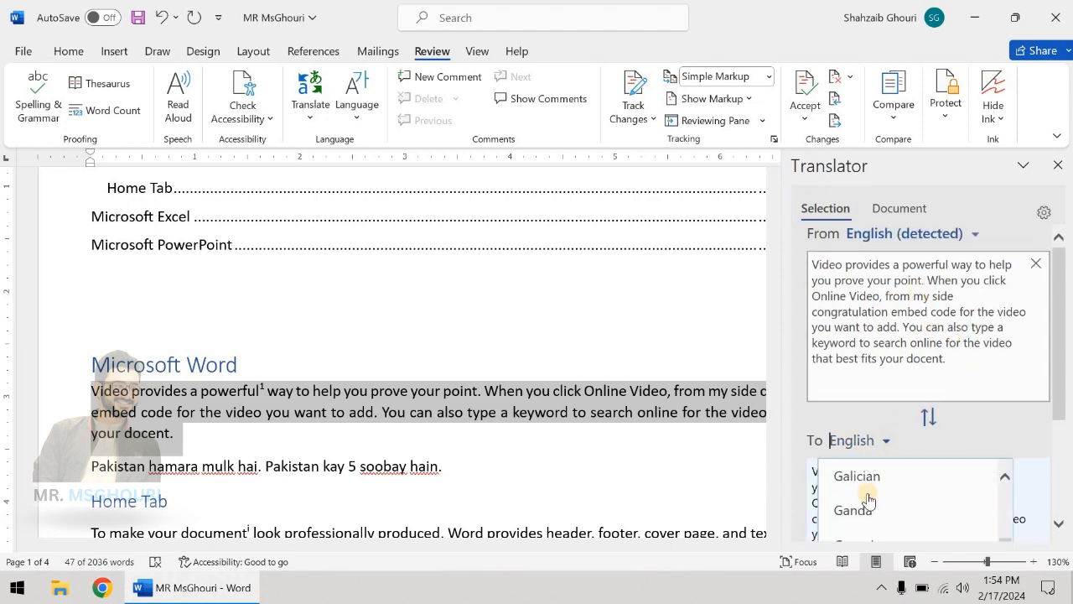
{"action": "type", "text": "u"}
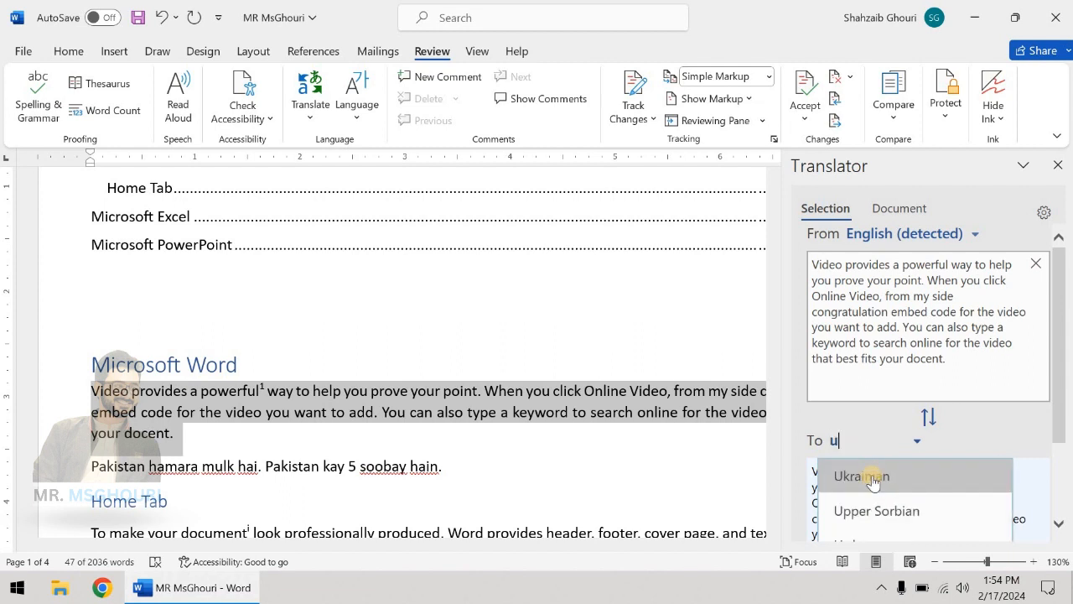
{"action": "type", "text": "u"}
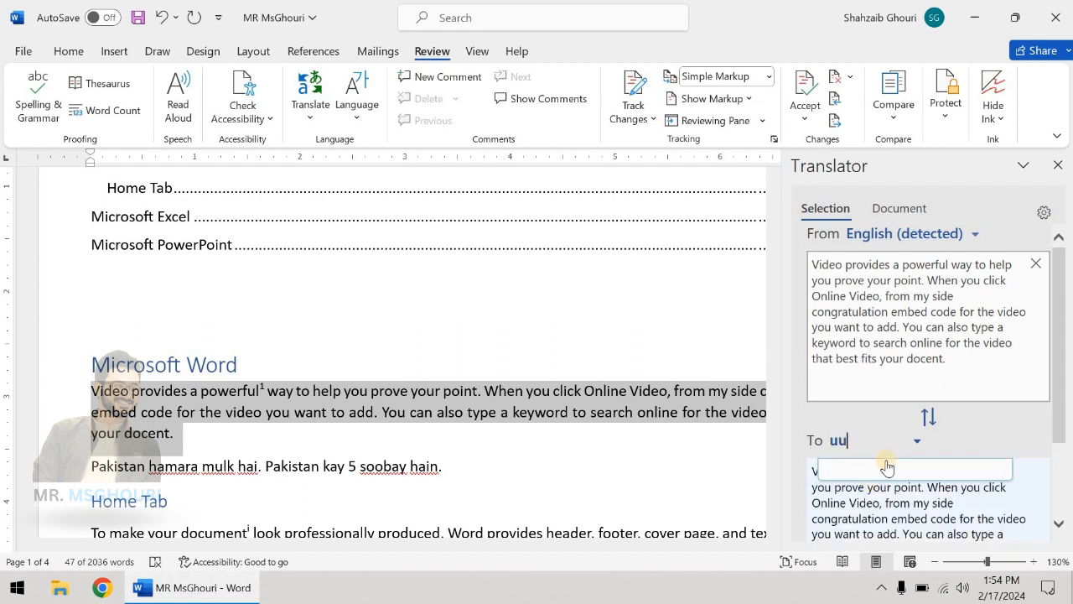
{"action": "key", "text": "BackSpace"}
{"action": "type", "text": "r"}
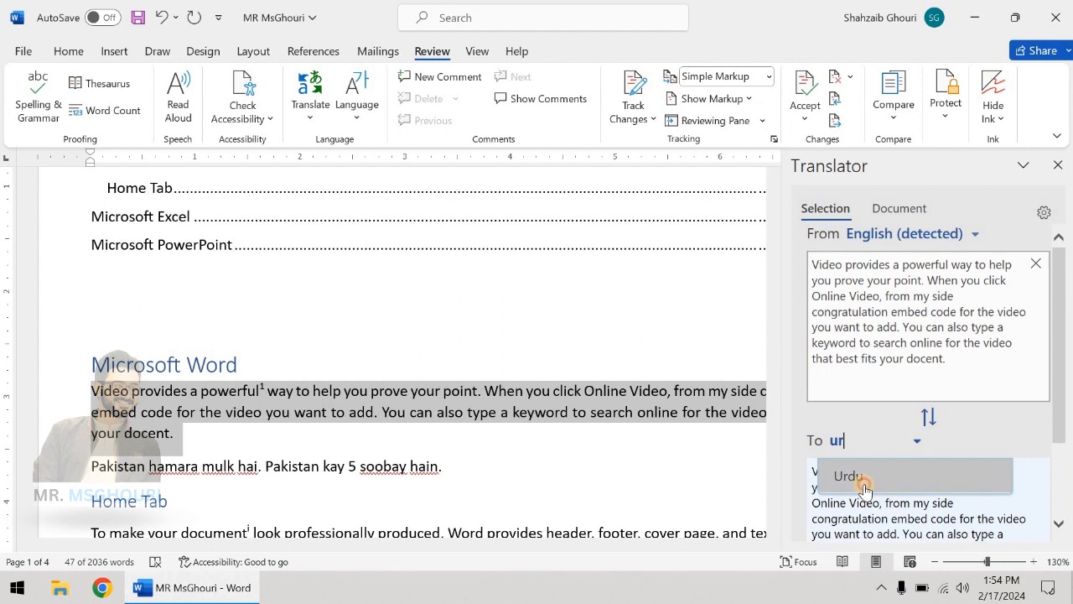
{"action": "left_click", "coordinate": [864, 477]}
Replace the selected paragraph with its Urdu translation, dismissing the proofing tools notice and closing the Translator
{"action": "scroll", "coordinate": [908, 461], "scroll_direction": "down", "scroll_amount": 1}
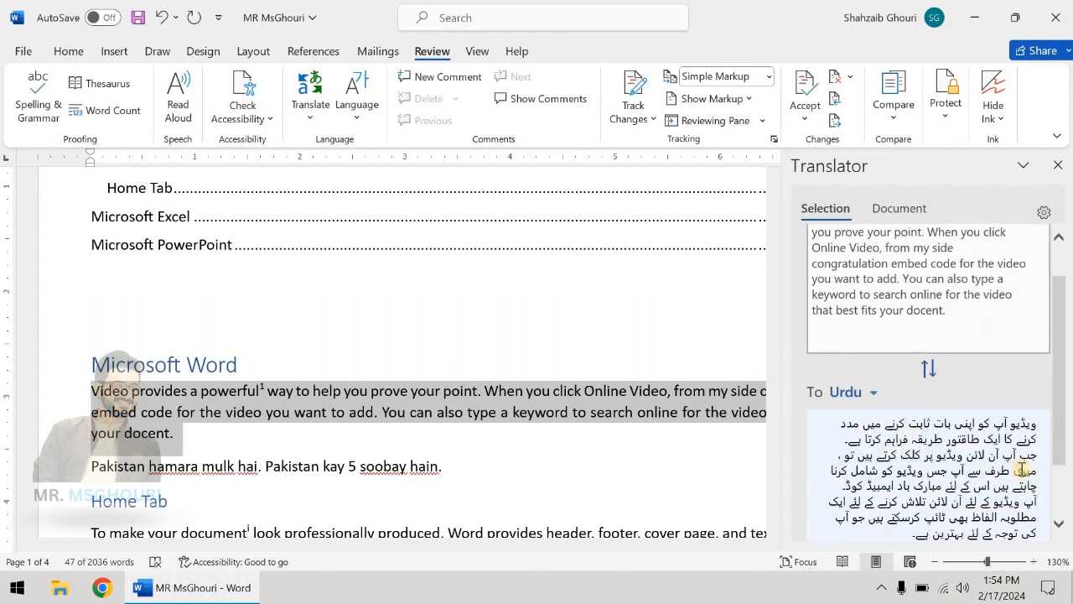
{"action": "left_click", "coordinate": [1020, 471]}
{"action": "scroll", "coordinate": [1020, 469], "scroll_direction": "down", "scroll_amount": 2}
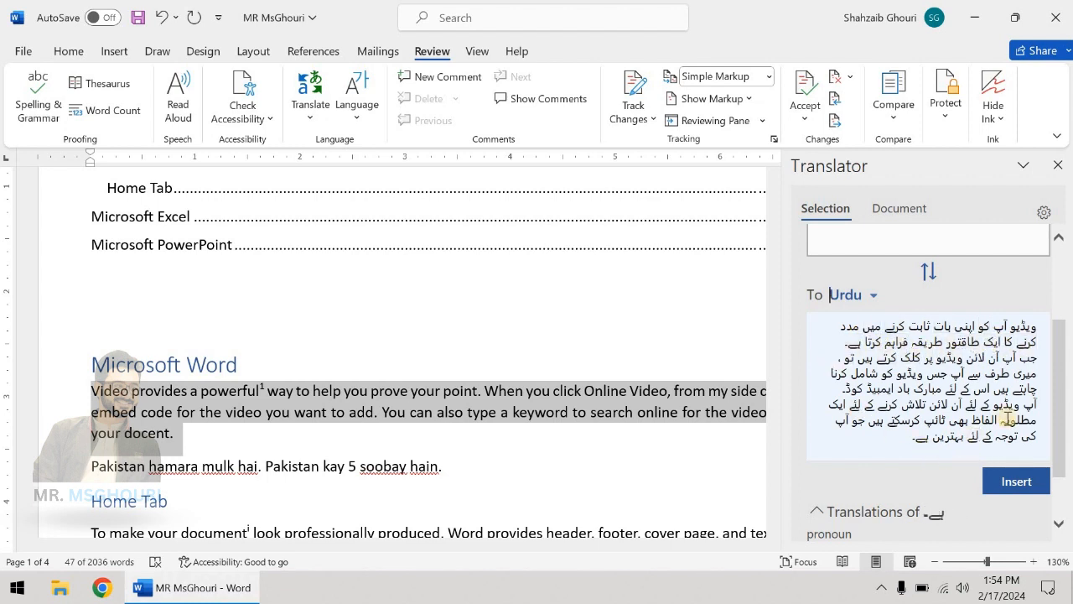
{"action": "left_click", "coordinate": [1036, 491]}
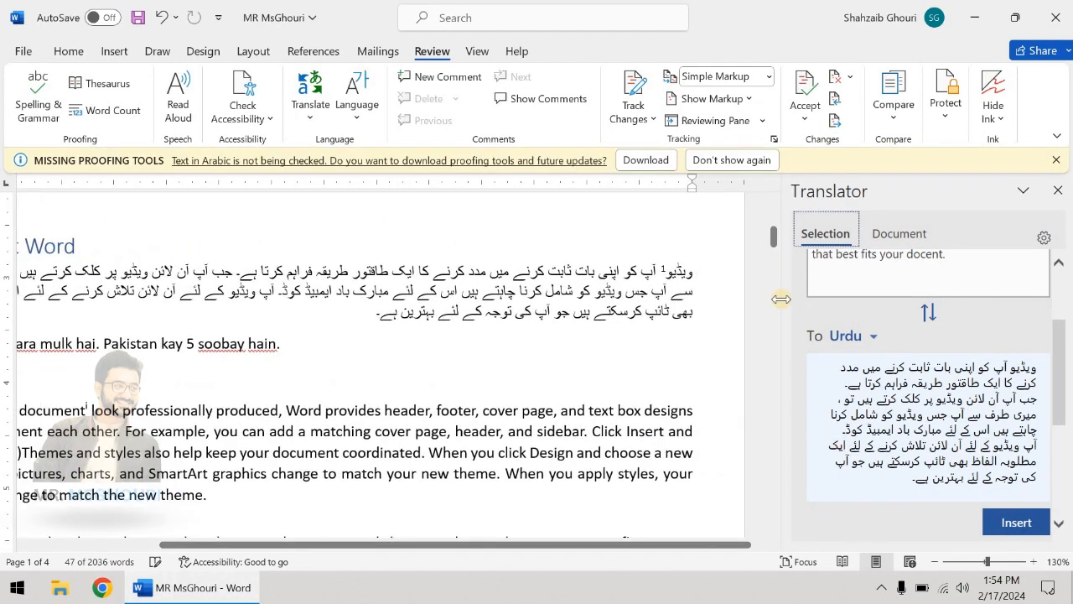
{"action": "left_click", "coordinate": [1057, 161]}
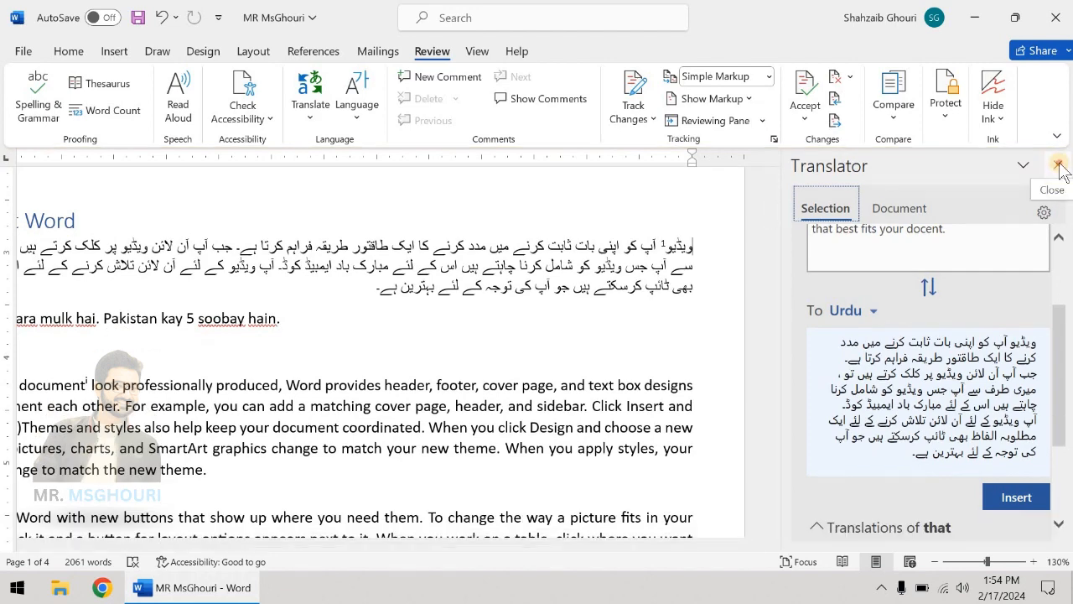
{"action": "left_click", "coordinate": [1059, 166]}
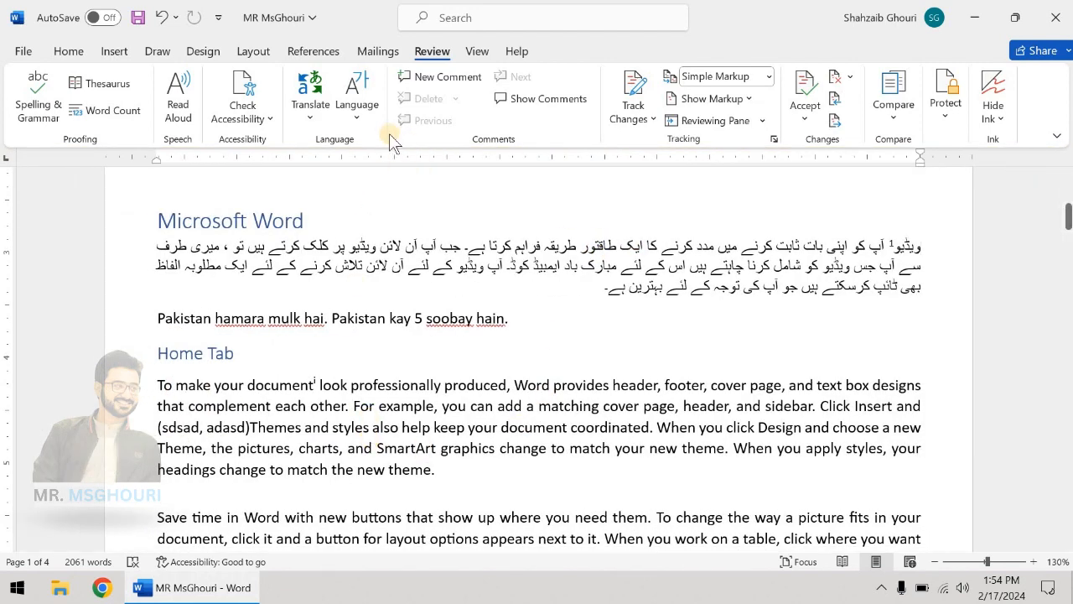
{"action": "left_click", "coordinate": [369, 116]}
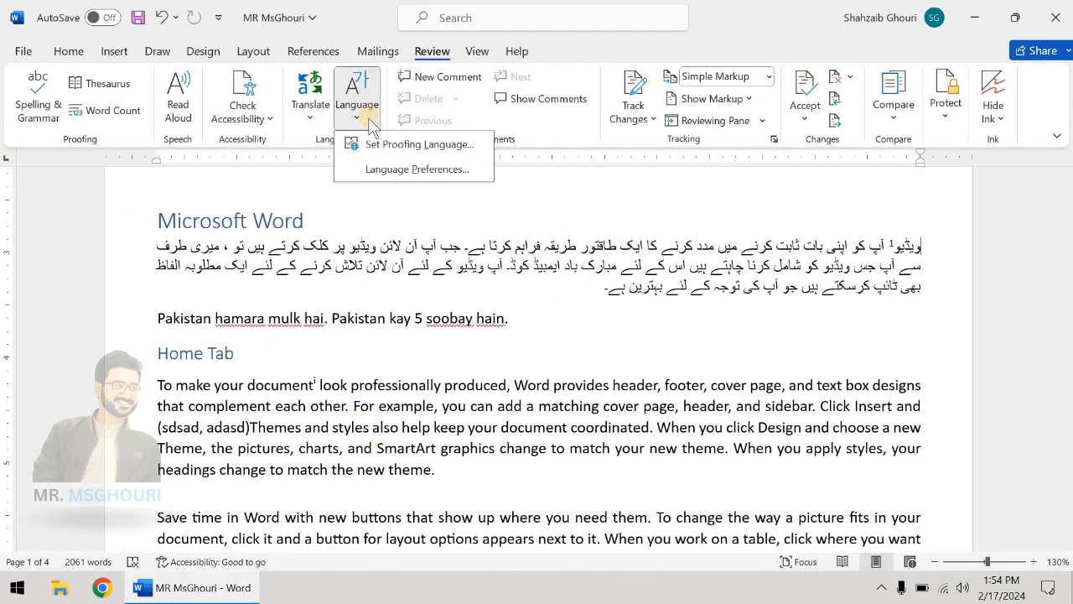
{"action": "left_click", "coordinate": [369, 119]}
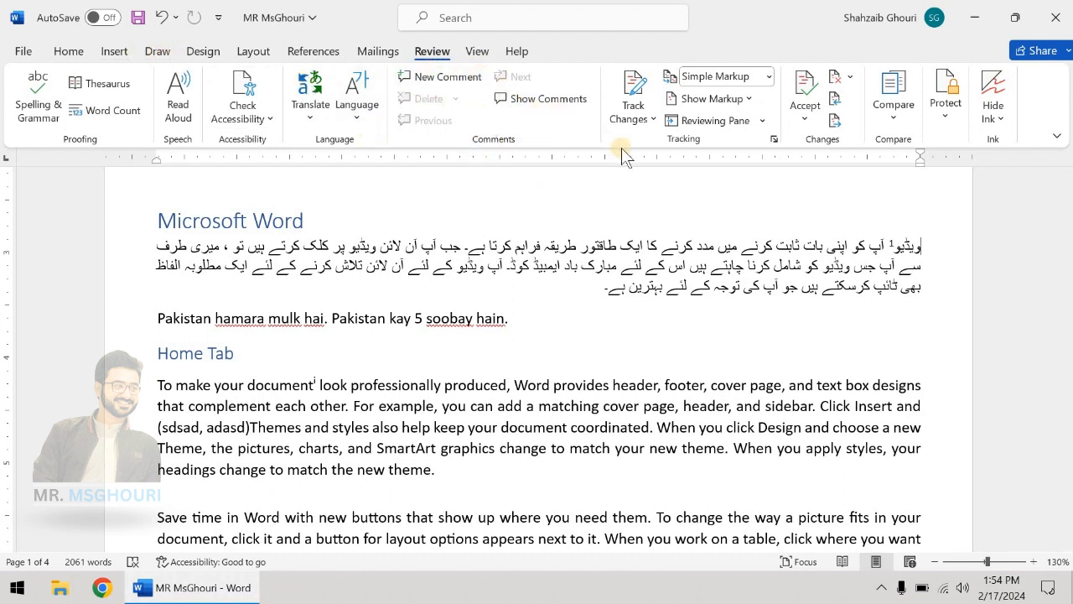
{"action": "left_click", "coordinate": [618, 99]}
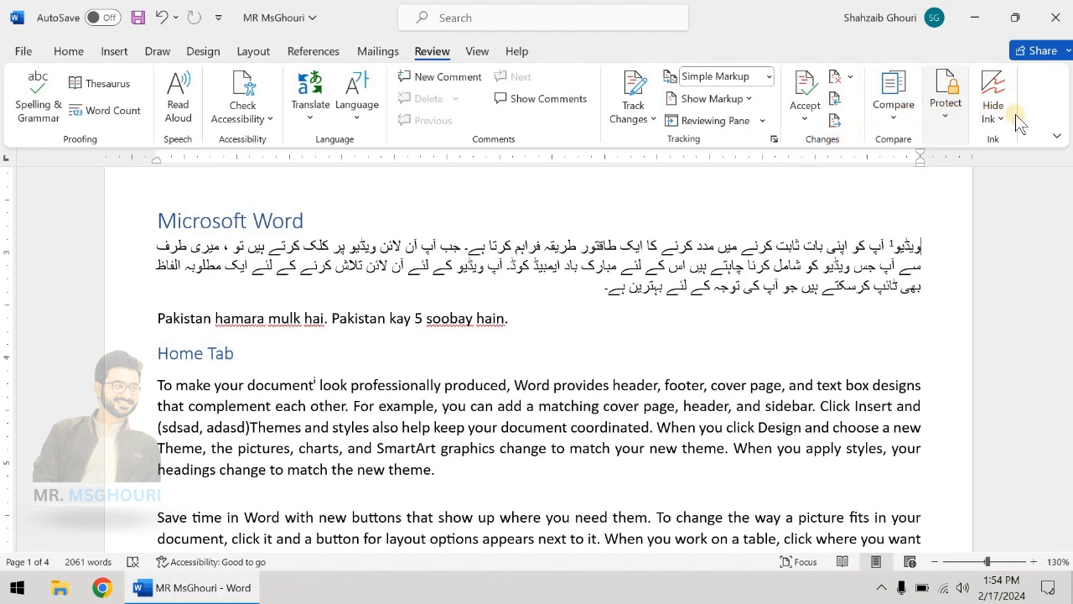
View the document in Read Mode and return to Print Layout without closing the file
{"action": "left_click", "coordinate": [480, 54]}
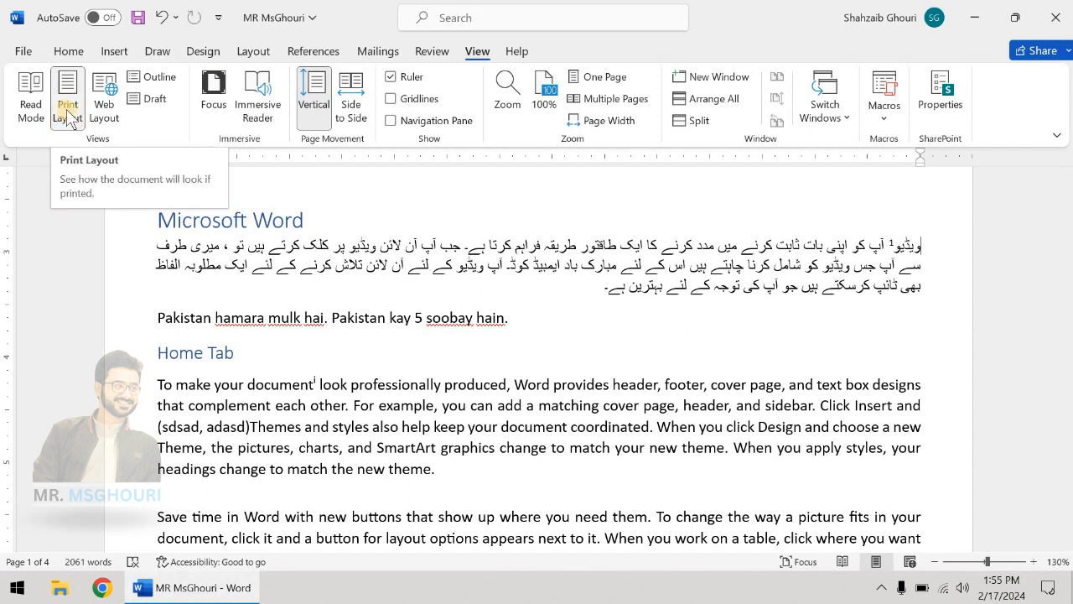
{"action": "left_click", "coordinate": [31, 98]}
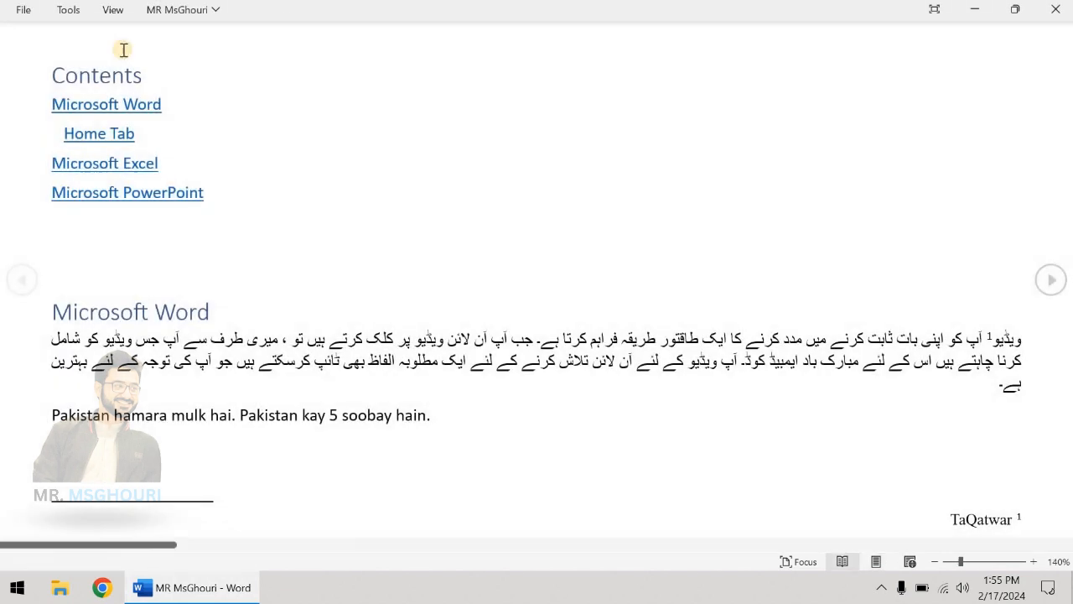
{"action": "left_click", "coordinate": [1056, 9]}
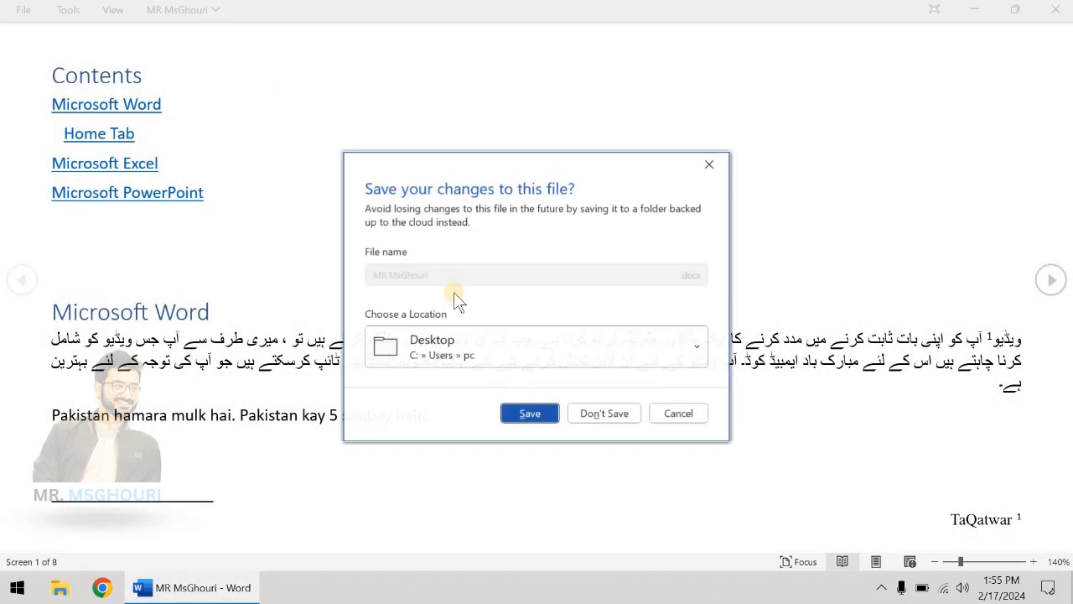
{"action": "left_click", "coordinate": [709, 164]}
{"action": "key", "text": "Escape"}
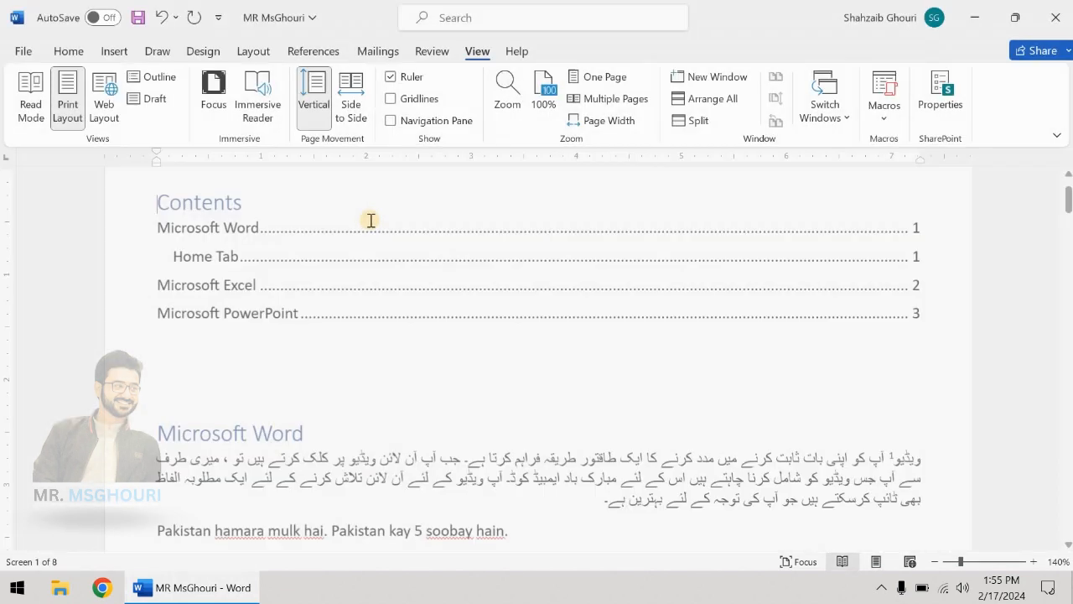
View the document in Web Layout and in Outline view, and close Outline view
{"action": "left_click", "coordinate": [117, 109]}
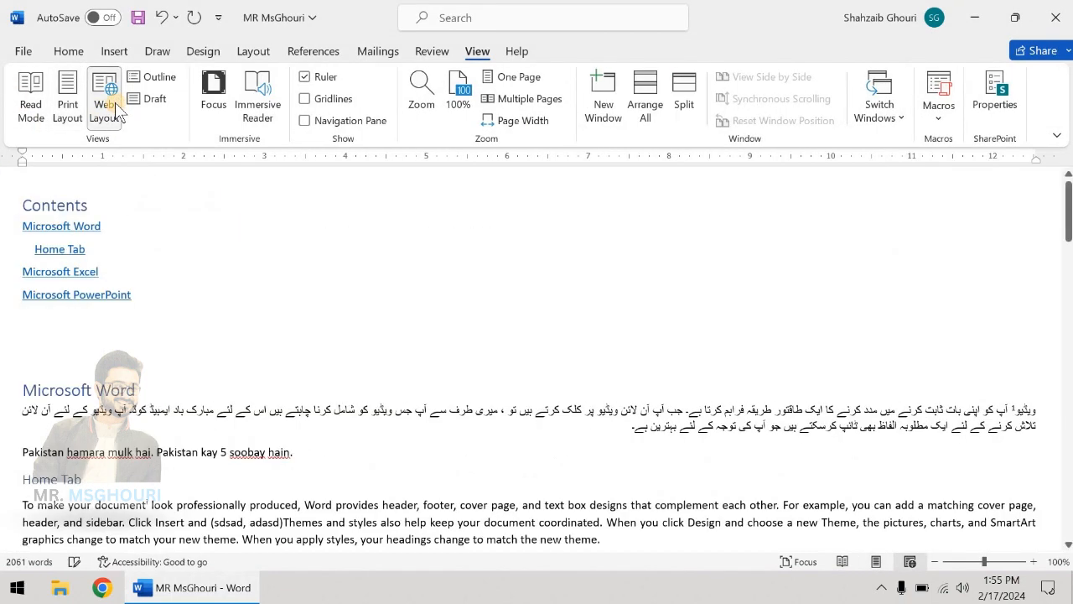
{"action": "left_click", "coordinate": [159, 77]}
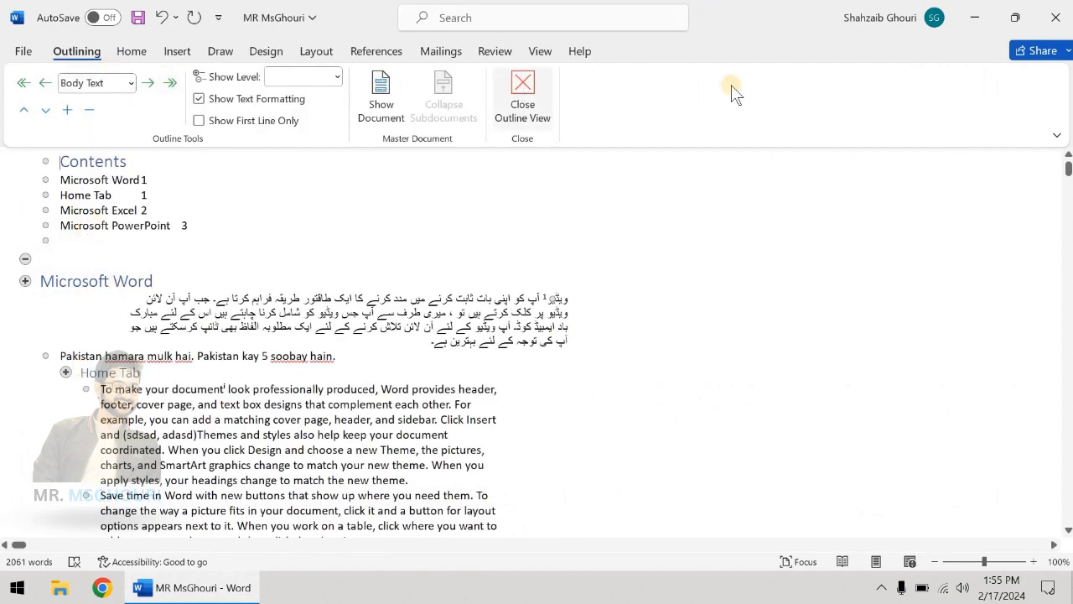
{"action": "left_click", "coordinate": [535, 96]}
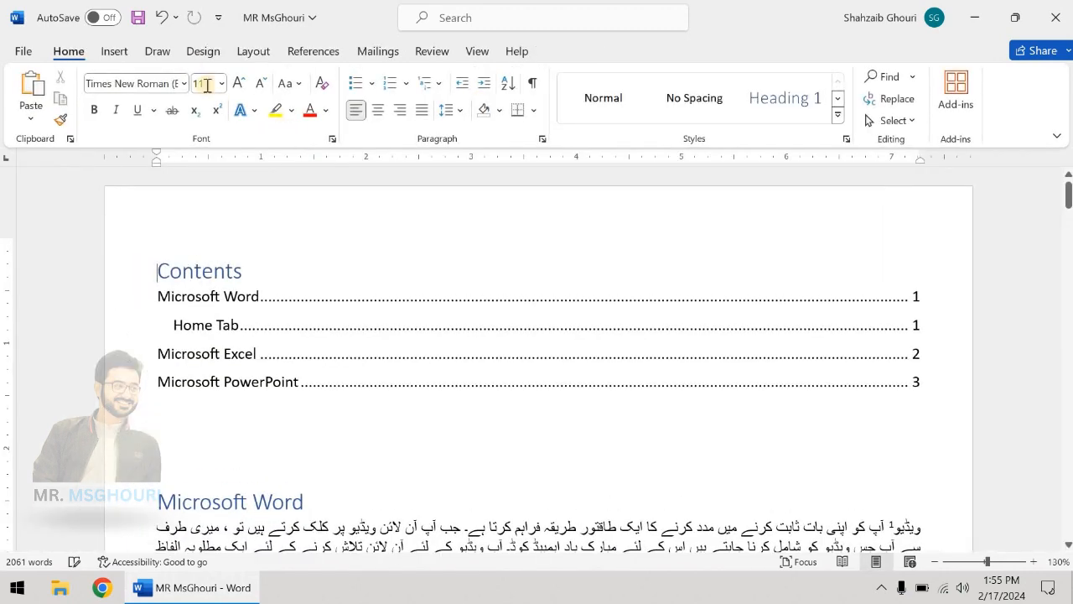
View the document in Draft view and switch back to Print Layout
{"action": "left_click", "coordinate": [477, 51]}
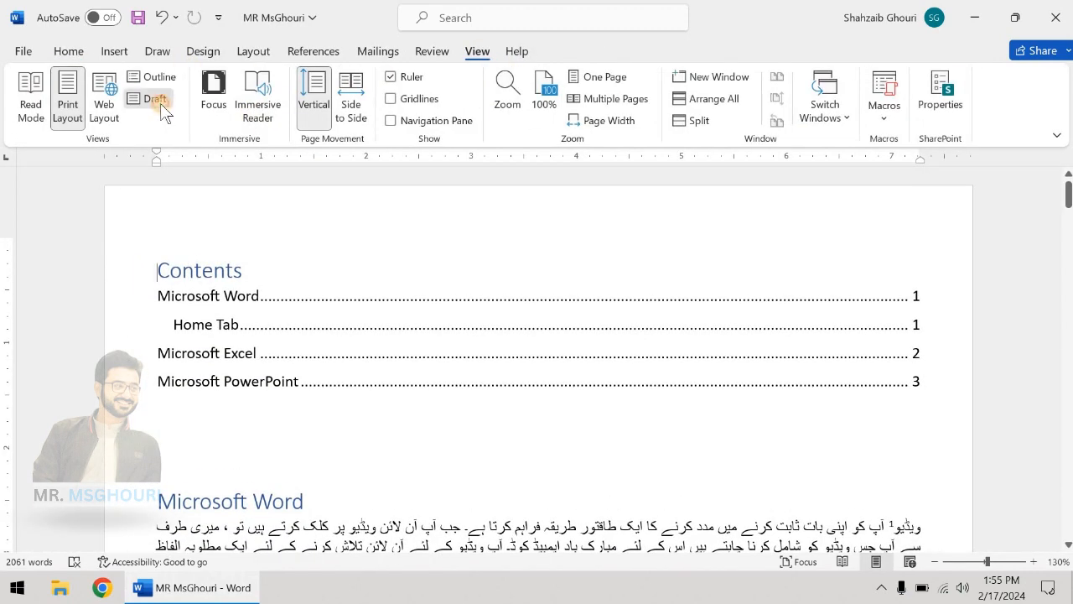
{"action": "left_click", "coordinate": [154, 99]}
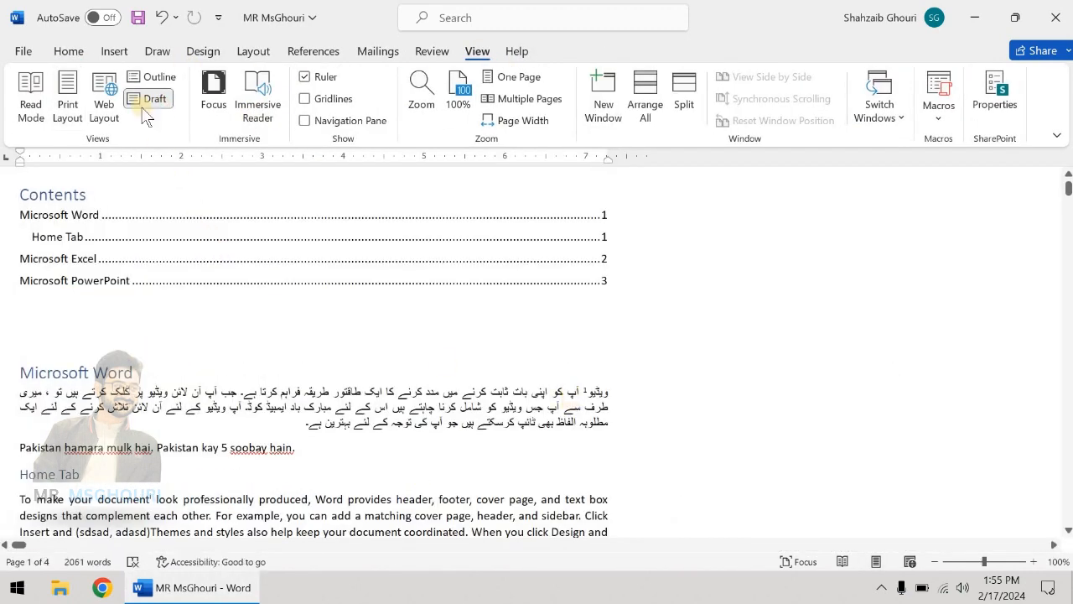
{"action": "left_click", "coordinate": [68, 104]}
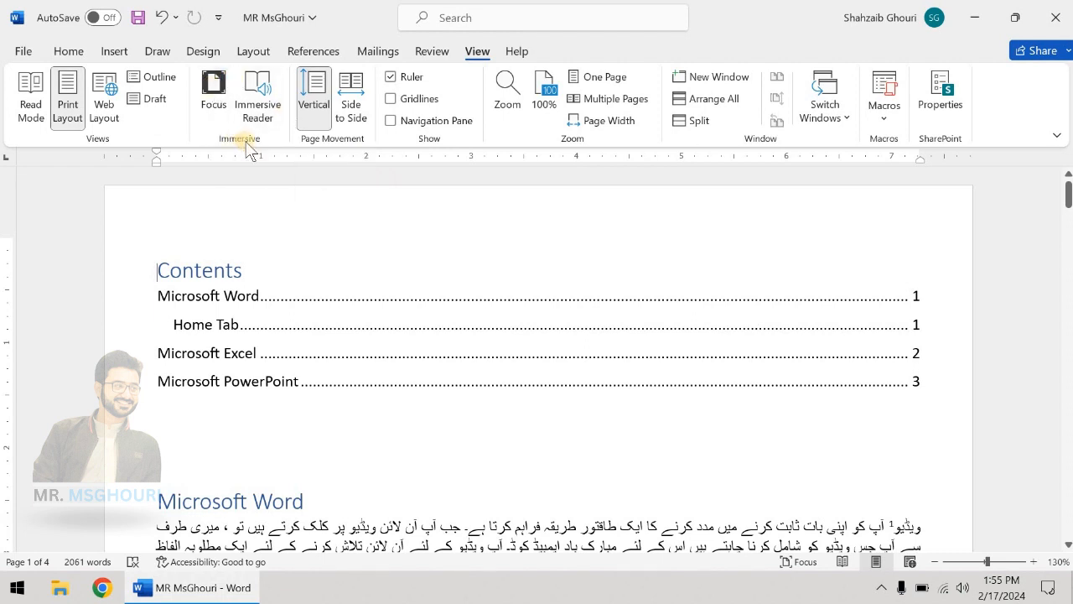
View the document in Focus mode and in the Immersive Reader, leaving each one again
{"action": "left_click", "coordinate": [213, 95]}
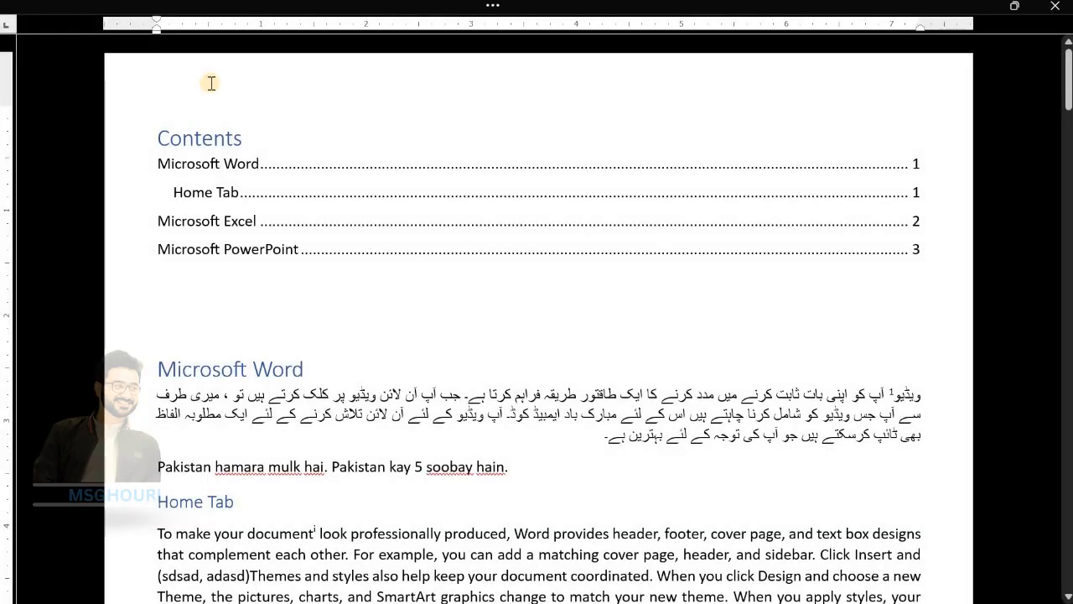
{"action": "key", "text": "Escape"}
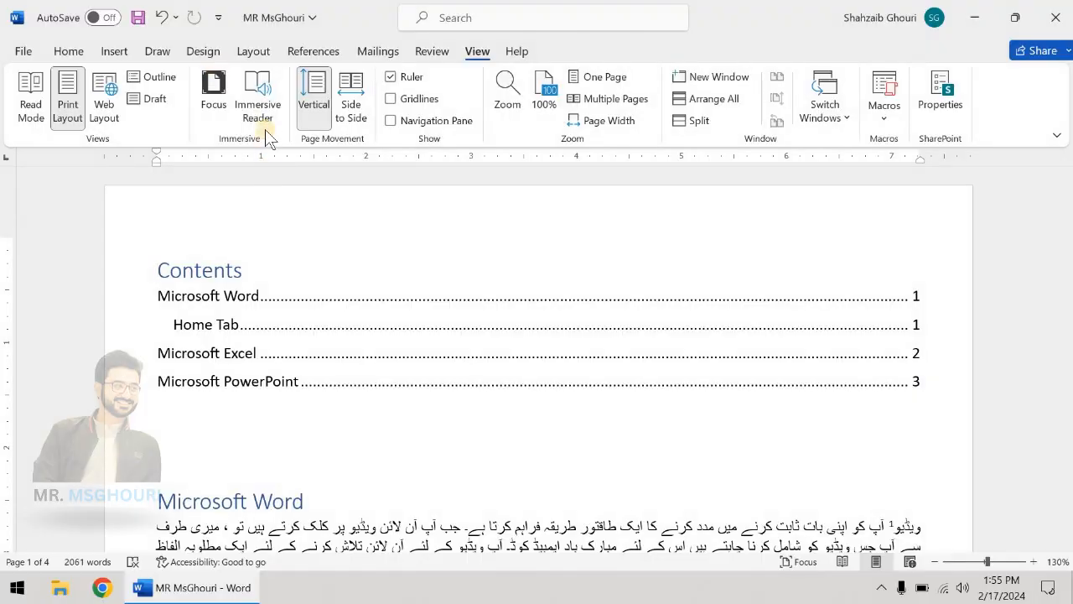
{"action": "left_click", "coordinate": [268, 116]}
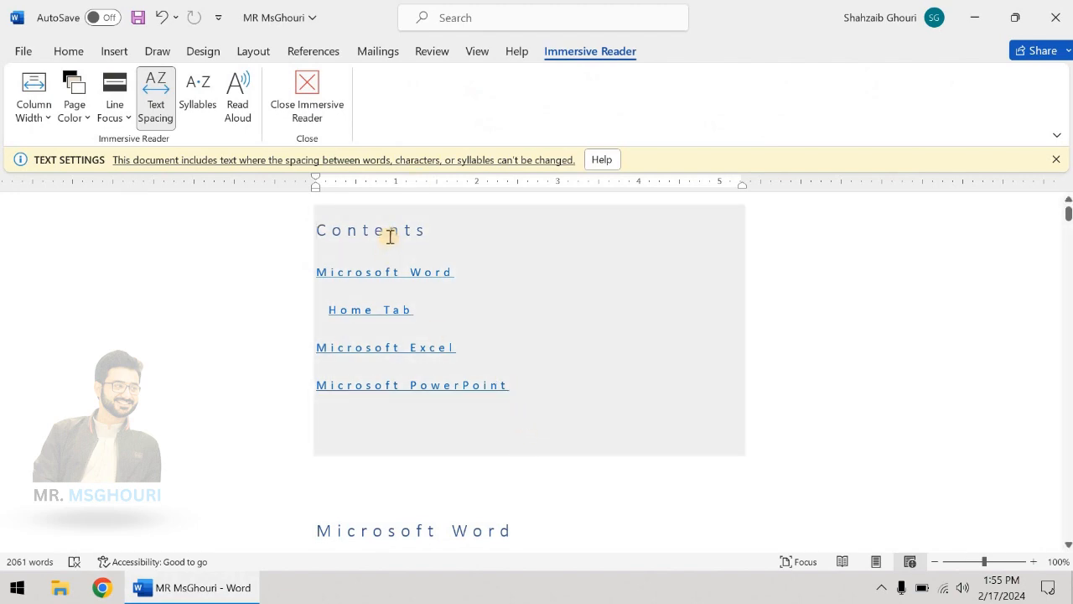
{"action": "left_click", "coordinate": [319, 112]}
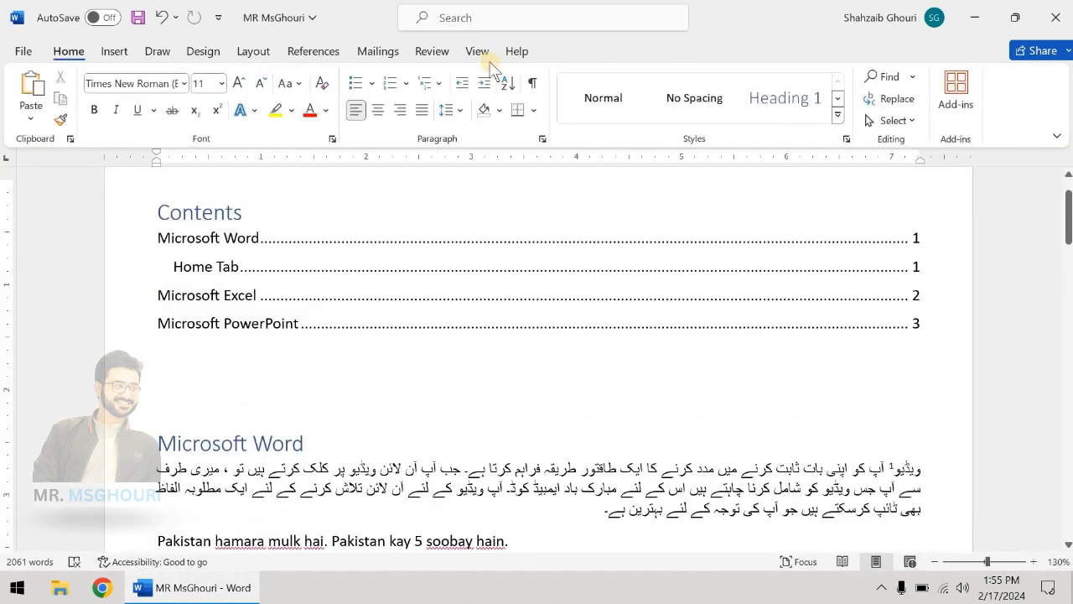
Set the document's page movement to Side to Side
{"action": "left_click", "coordinate": [479, 54]}
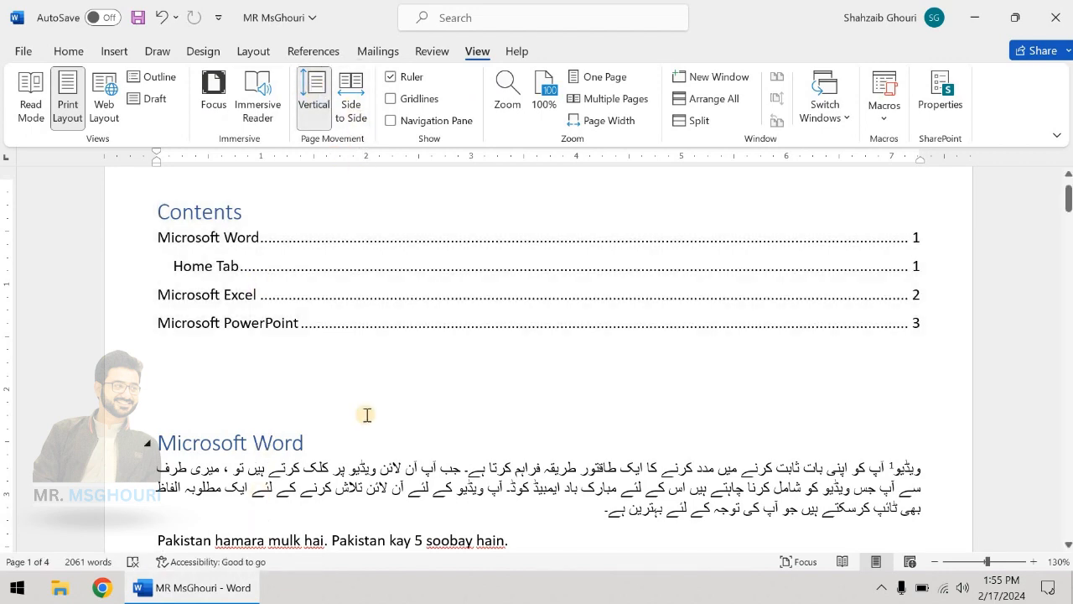
{"action": "left_click", "coordinate": [353, 109]}
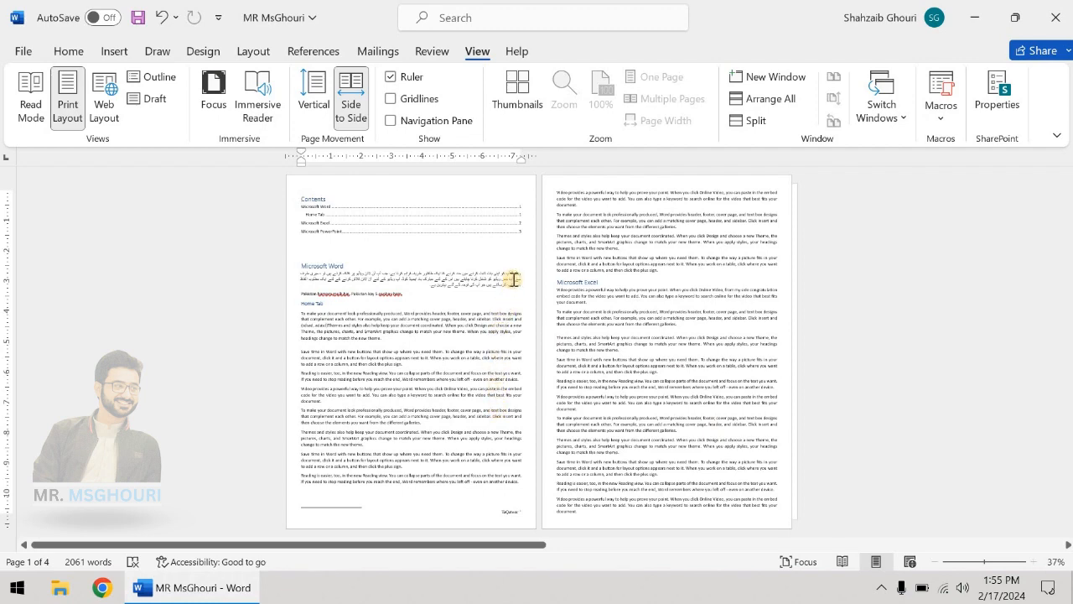
Set the page movement back to Vertical, and hide the ruler and show it again
{"action": "left_click", "coordinate": [310, 99]}
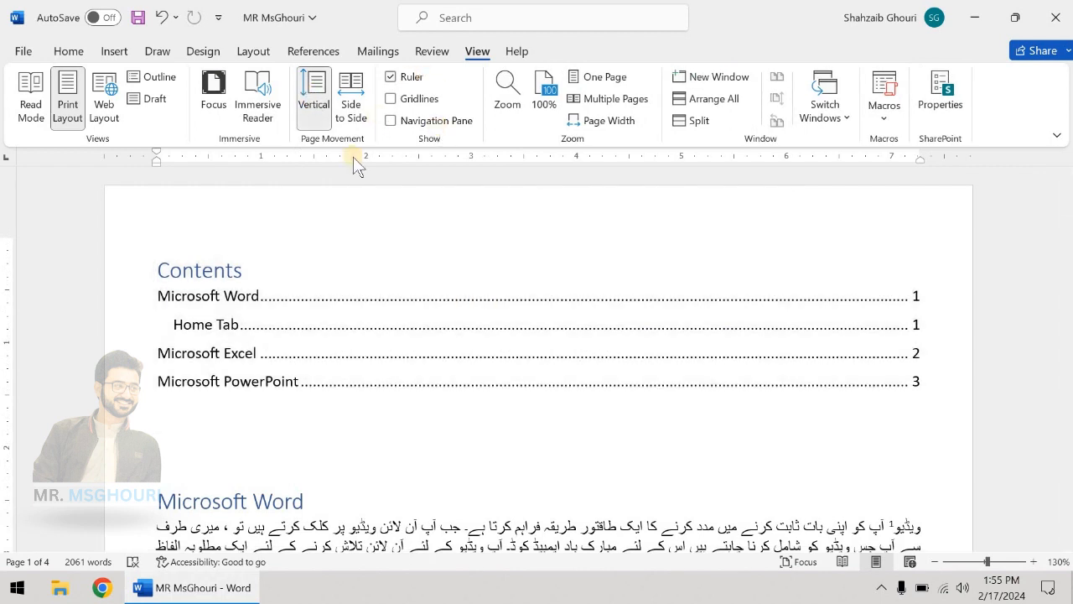
{"action": "left_click", "coordinate": [403, 78]}
{"action": "left_click", "coordinate": [402, 78]}
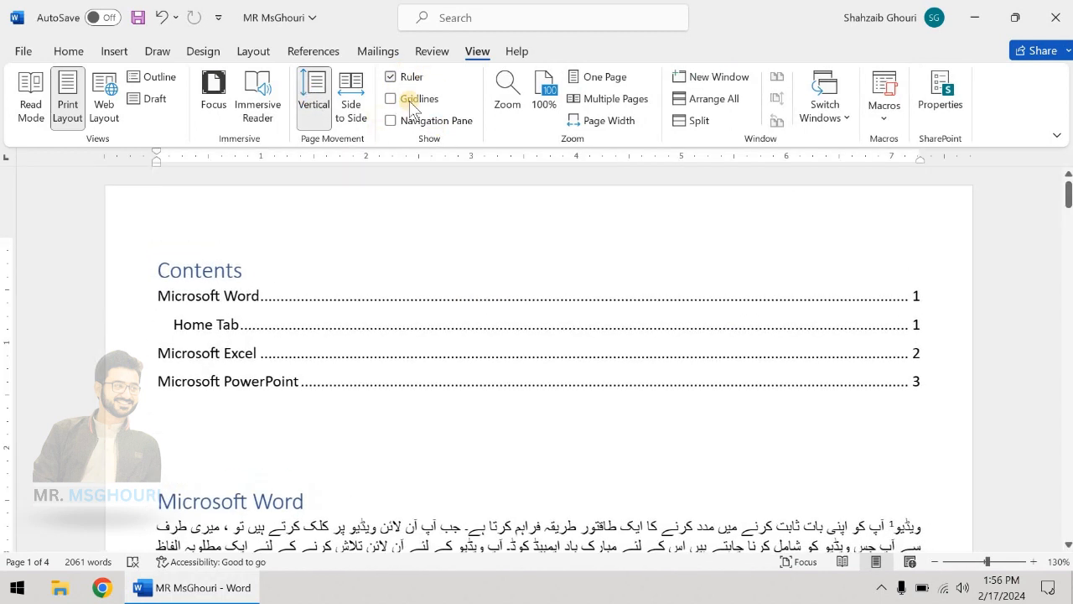
Show the gridlines and the Navigation pane one after the other, hiding each one again
{"action": "left_click", "coordinate": [412, 99]}
{"action": "left_click", "coordinate": [413, 98]}
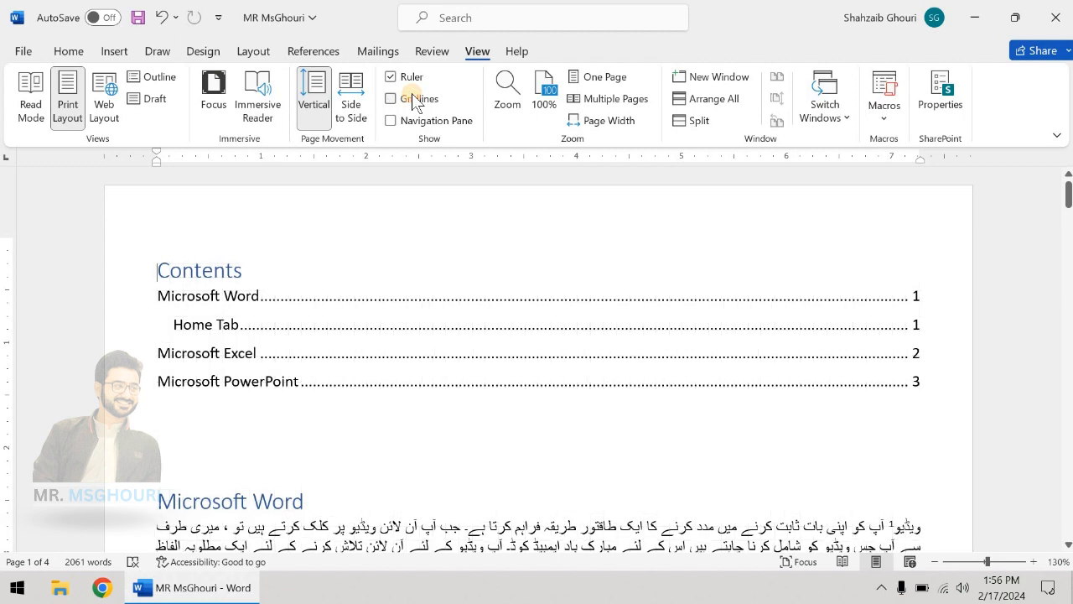
{"action": "left_click", "coordinate": [423, 120]}
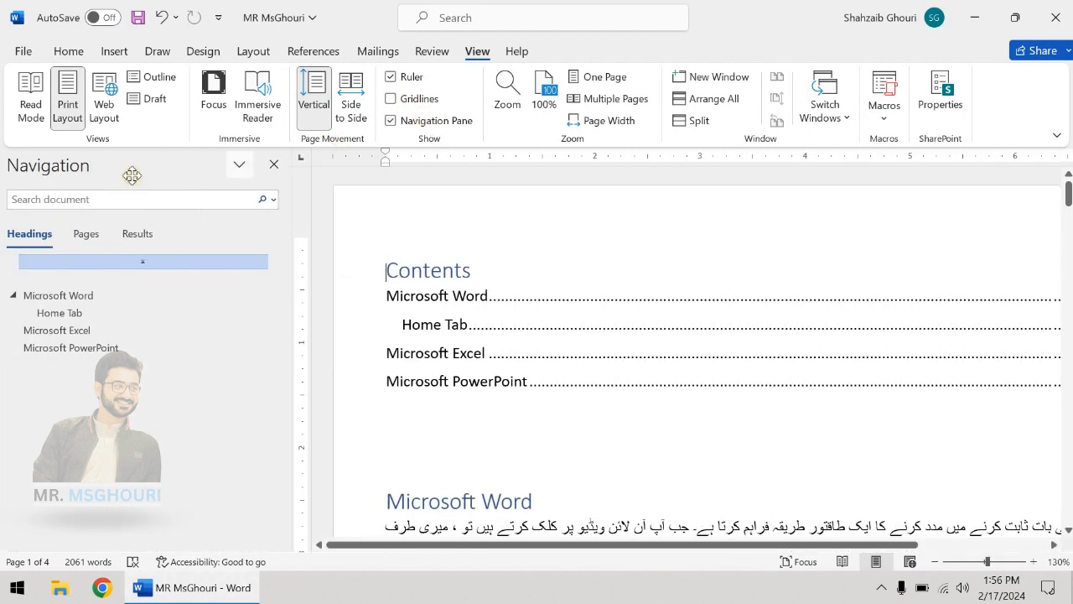
{"action": "left_click", "coordinate": [451, 121]}
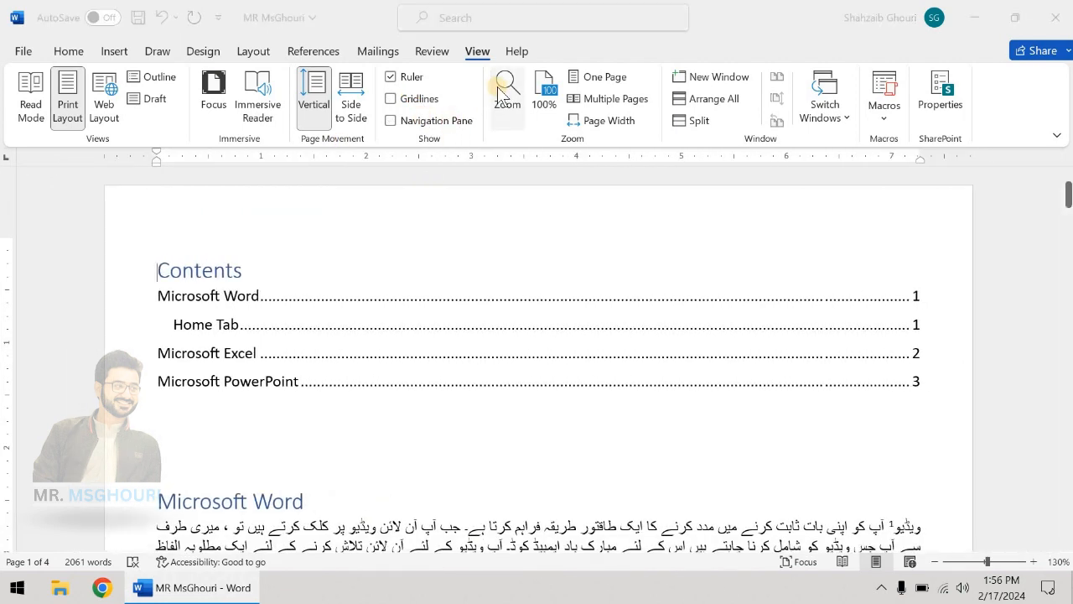
Open the Zoom dialog, close it unchanged, and view the document at 100% zoom
{"action": "left_click", "coordinate": [507, 92]}
{"action": "left_click", "coordinate": [633, 201]}
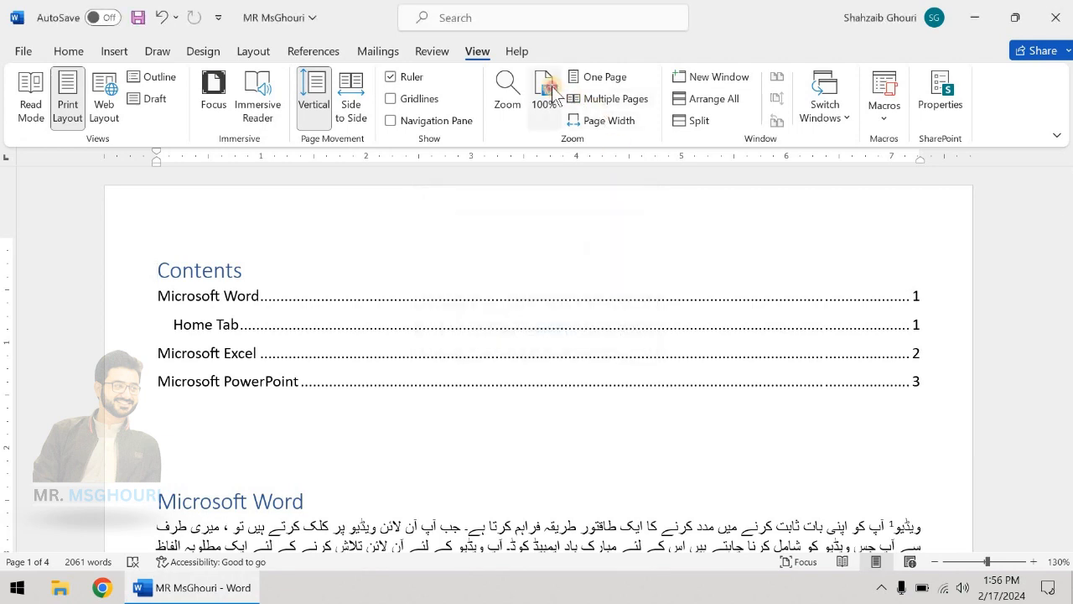
{"action": "left_click", "coordinate": [543, 93]}
View the document as One Page and as Multiple Pages, and set the zoom to Page Width
{"action": "left_click", "coordinate": [603, 80]}
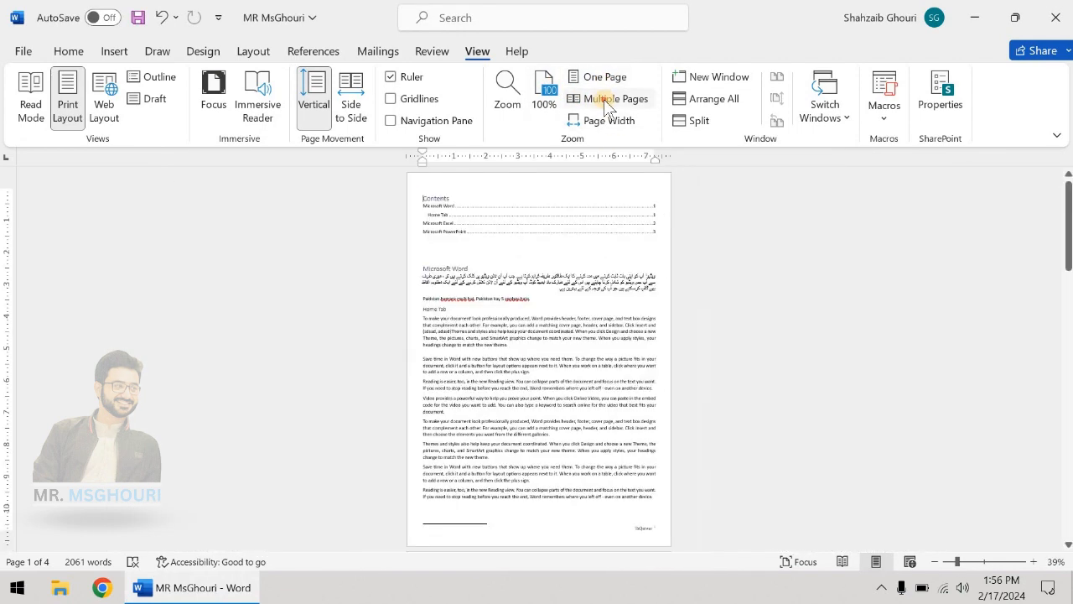
{"action": "left_click", "coordinate": [603, 98]}
{"action": "left_click", "coordinate": [617, 123]}
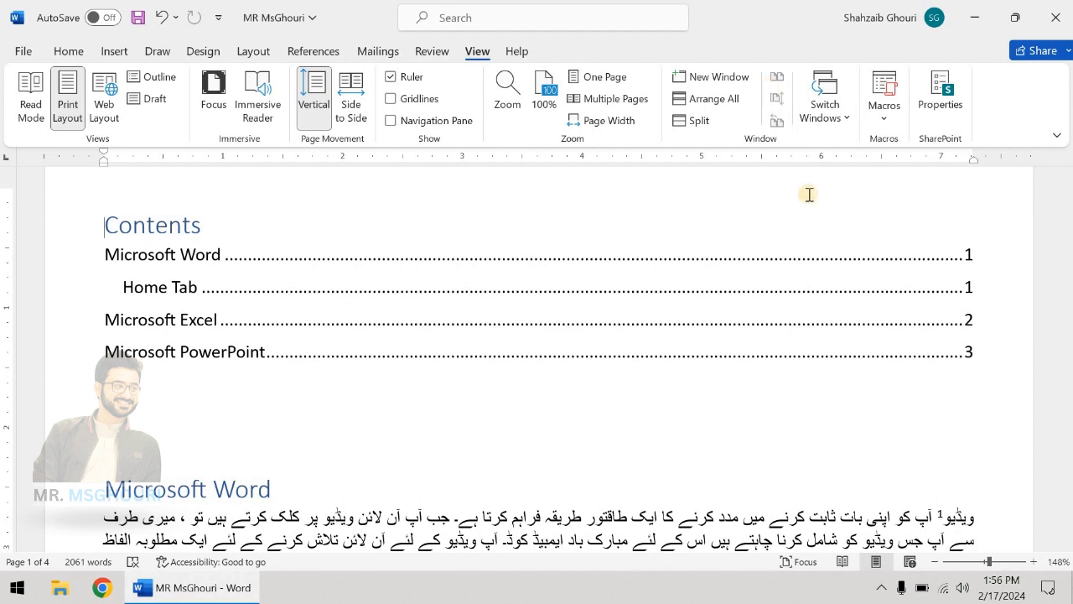
Look at the list of open windows for switching, and choose the current document from it
{"action": "left_click", "coordinate": [848, 113]}
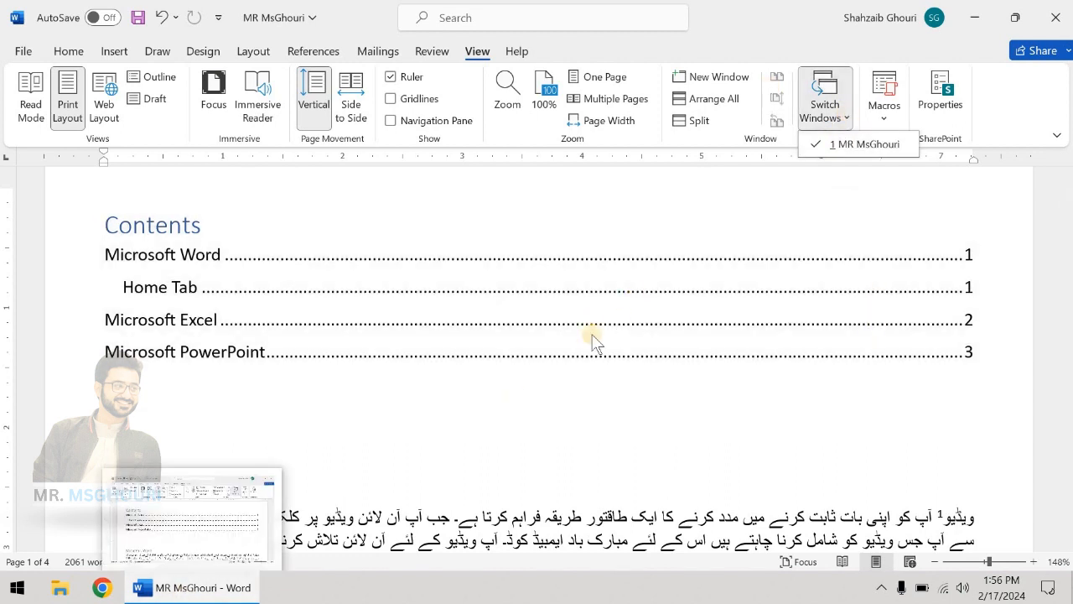
{"action": "left_click", "coordinate": [856, 156]}
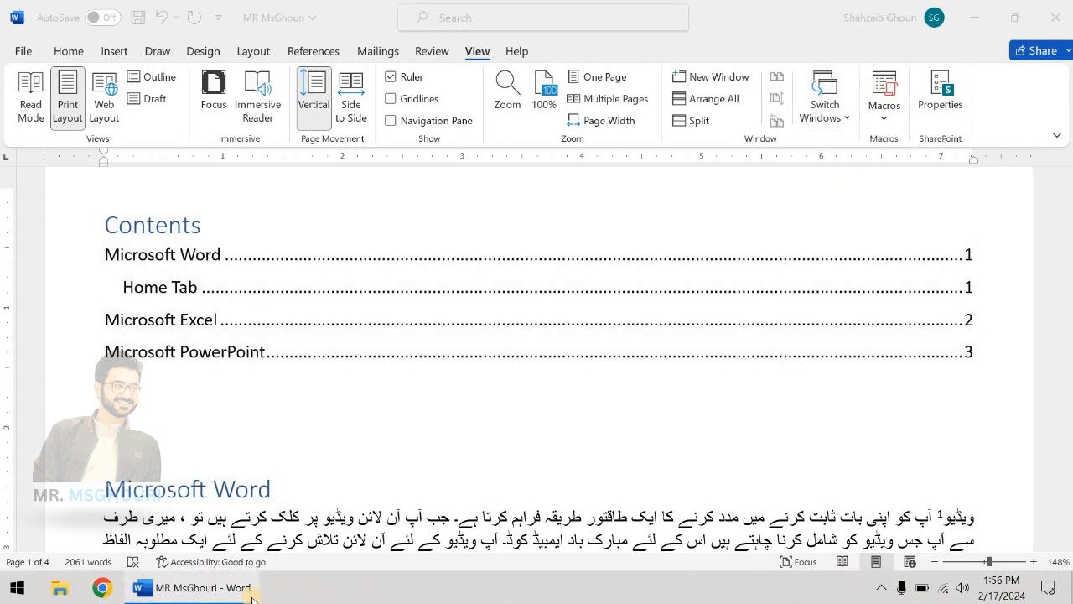
{"action": "left_click", "coordinate": [846, 115]}
{"action": "left_click", "coordinate": [860, 145]}
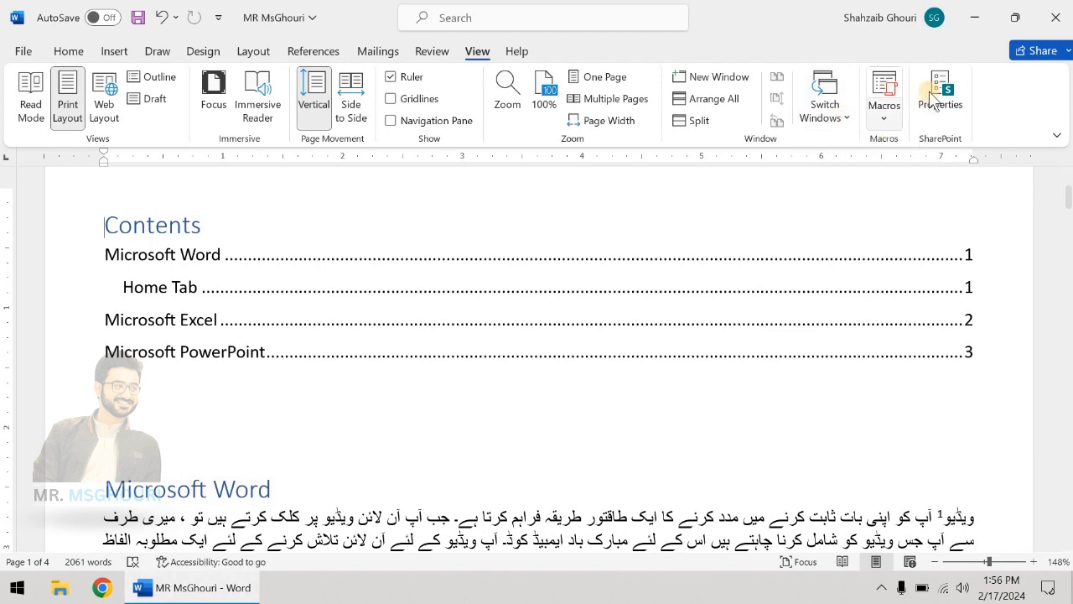